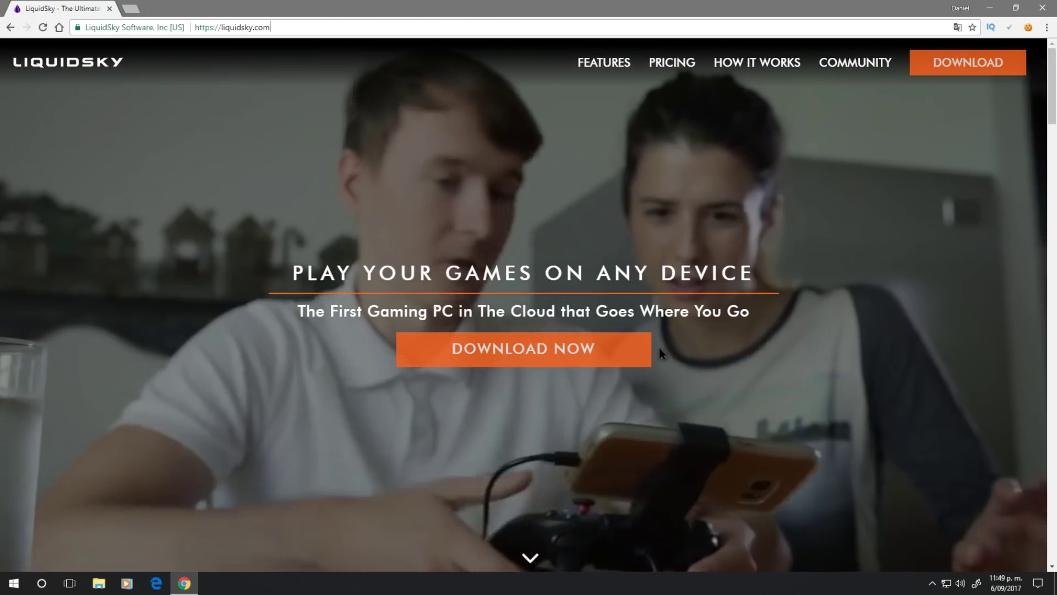
Download the Windows version of the LiquidSky client and save LiquidSkyClient0.2.9 to the desktop (Escritorio).
{"action": "left_click", "coordinate": [642, 351]}
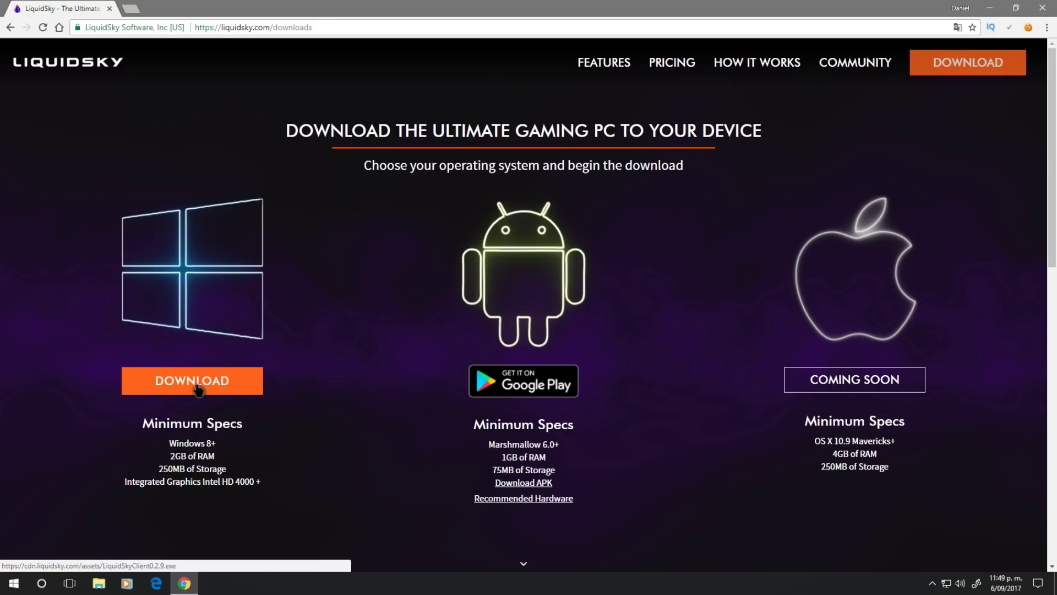
{"action": "left_click", "coordinate": [197, 389]}
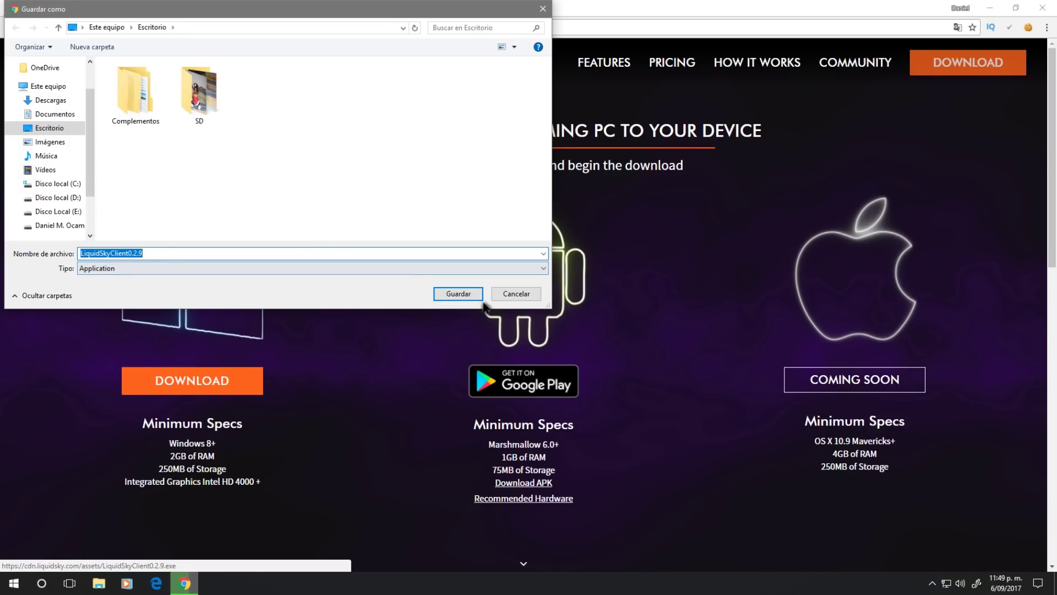
{"action": "left_click", "coordinate": [462, 294]}
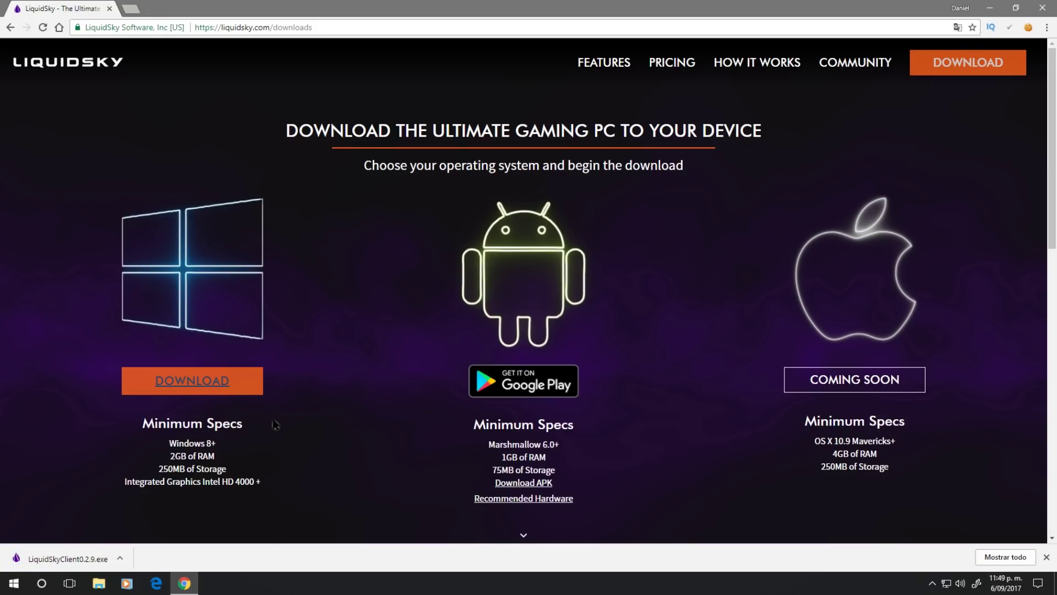
Run the downloaded LiquidSky client, accept the firewall exception and allow it to make changes to the device.
{"action": "left_click", "coordinate": [77, 555]}
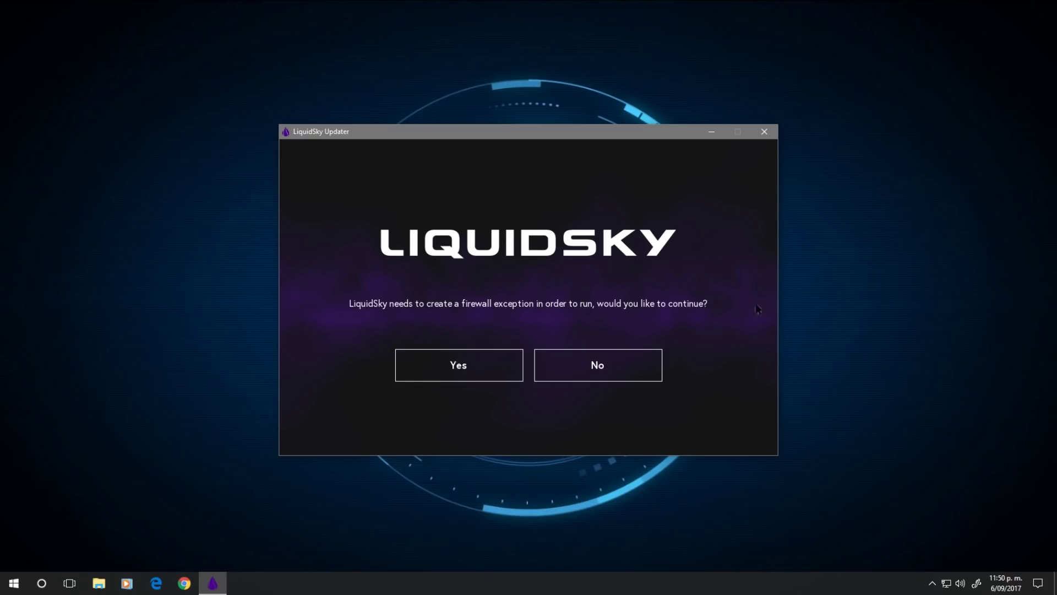
{"action": "left_click", "coordinate": [451, 373]}
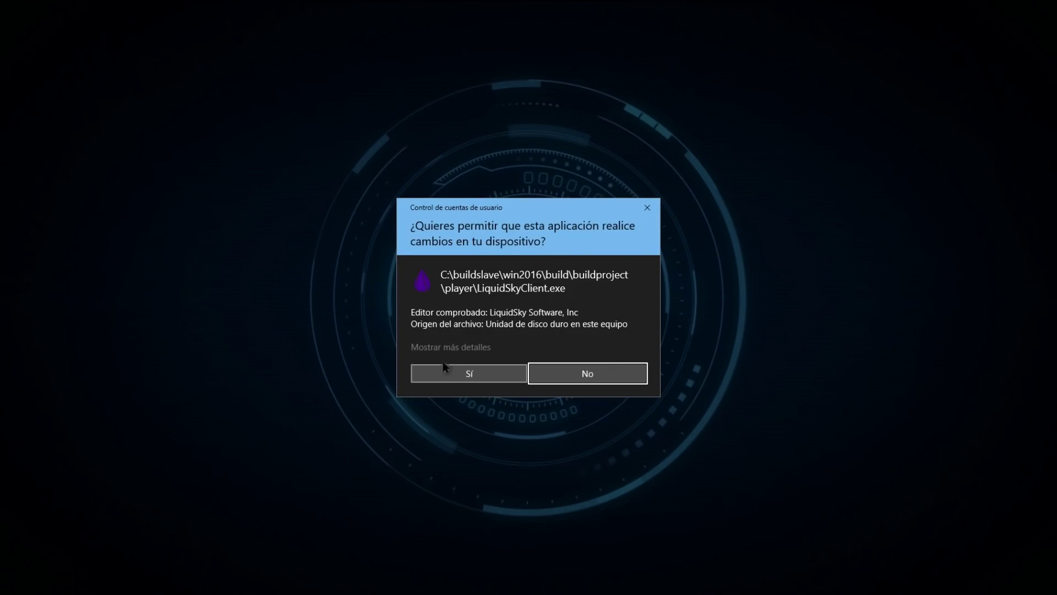
{"action": "left_click", "coordinate": [487, 377]}
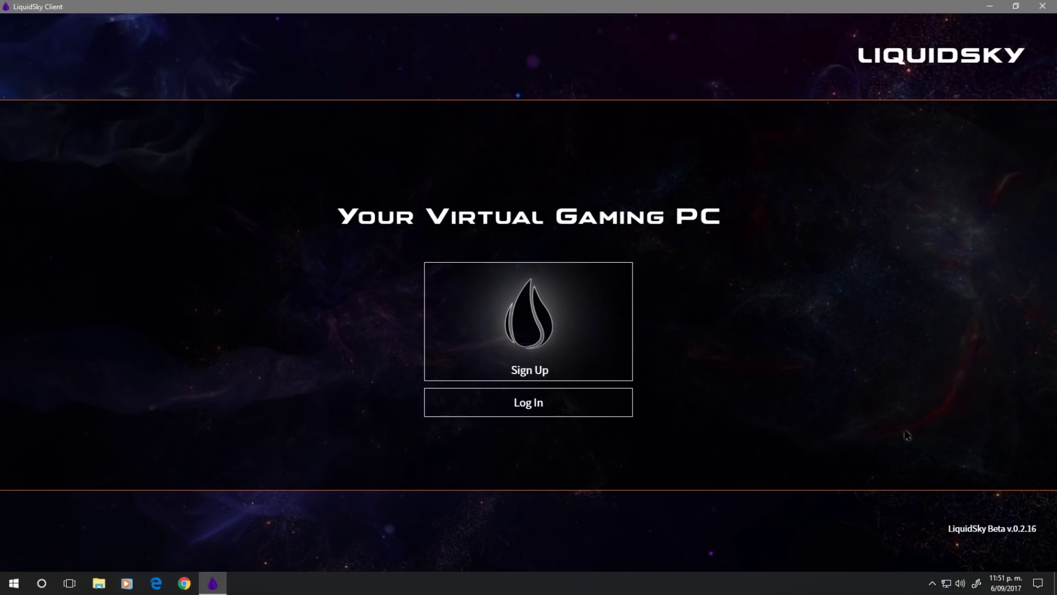
Leave the sign-up form and log in to the existing account with its e-mail and password.
{"action": "left_click", "coordinate": [582, 333]}
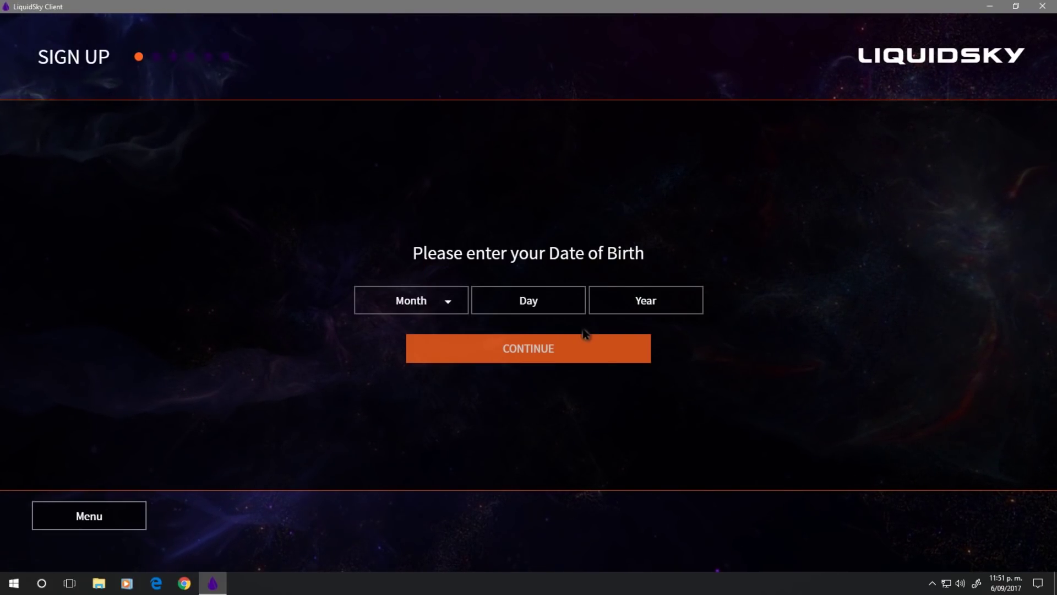
{"action": "left_click", "coordinate": [87, 515]}
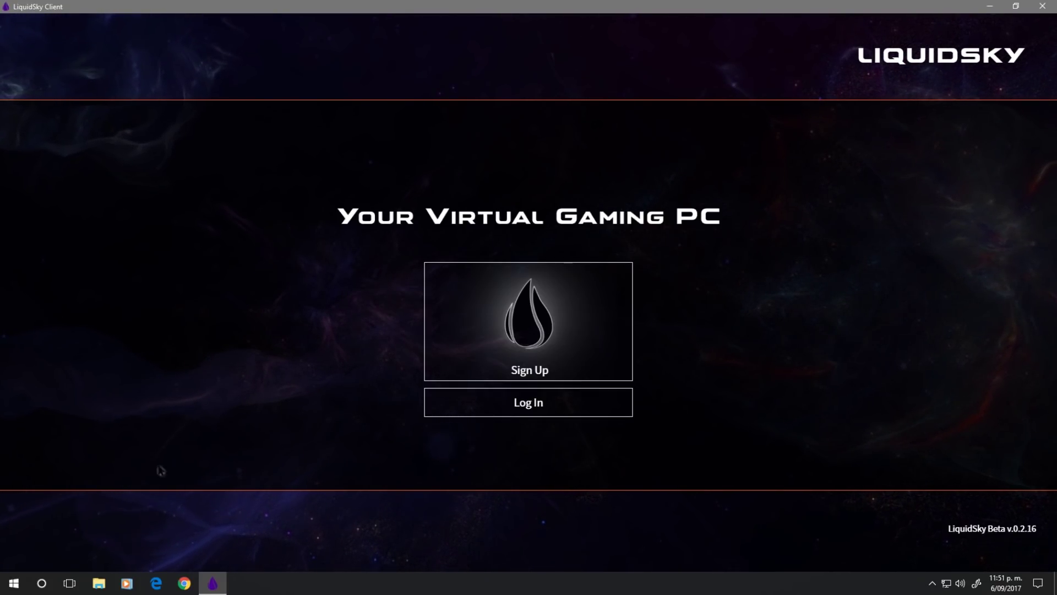
{"action": "left_click", "coordinate": [592, 414]}
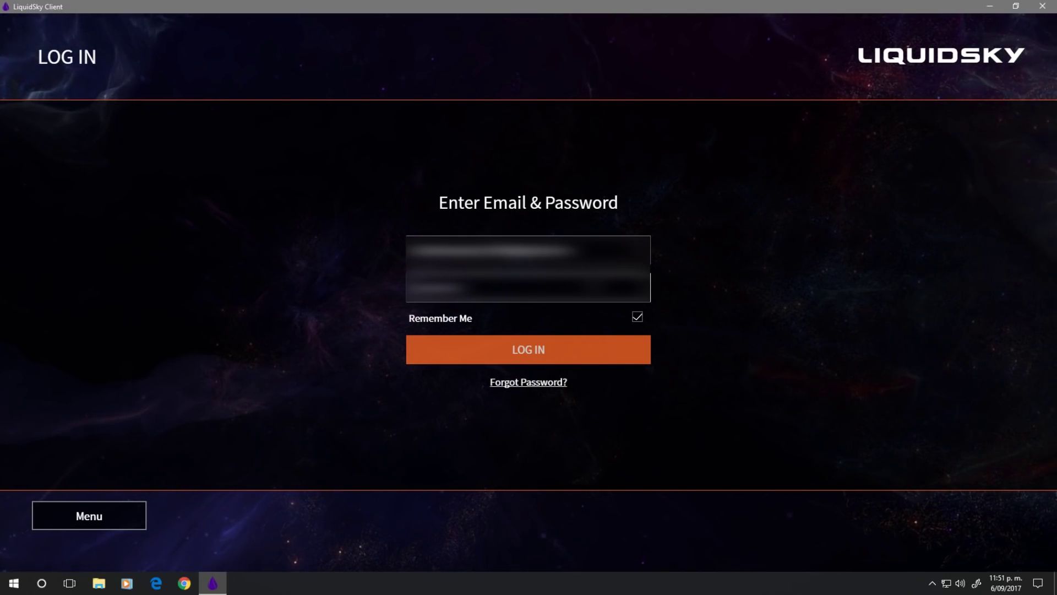
{"action": "left_click", "coordinate": [620, 361]}
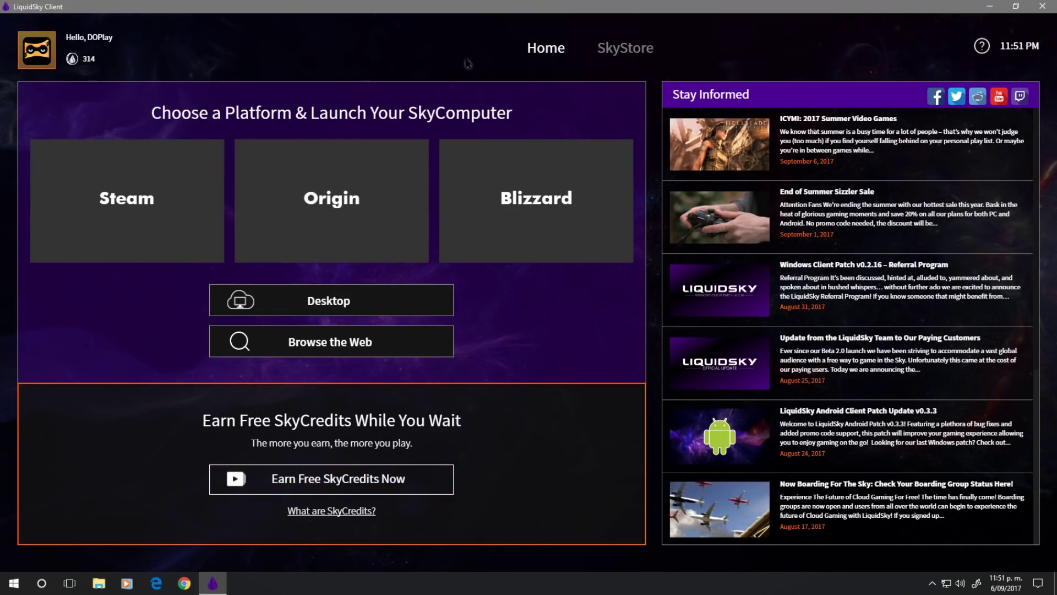
Review the Pay-As-You-Go and Monthly plans in the SkyStore and return to the home page.
{"action": "left_click", "coordinate": [628, 53]}
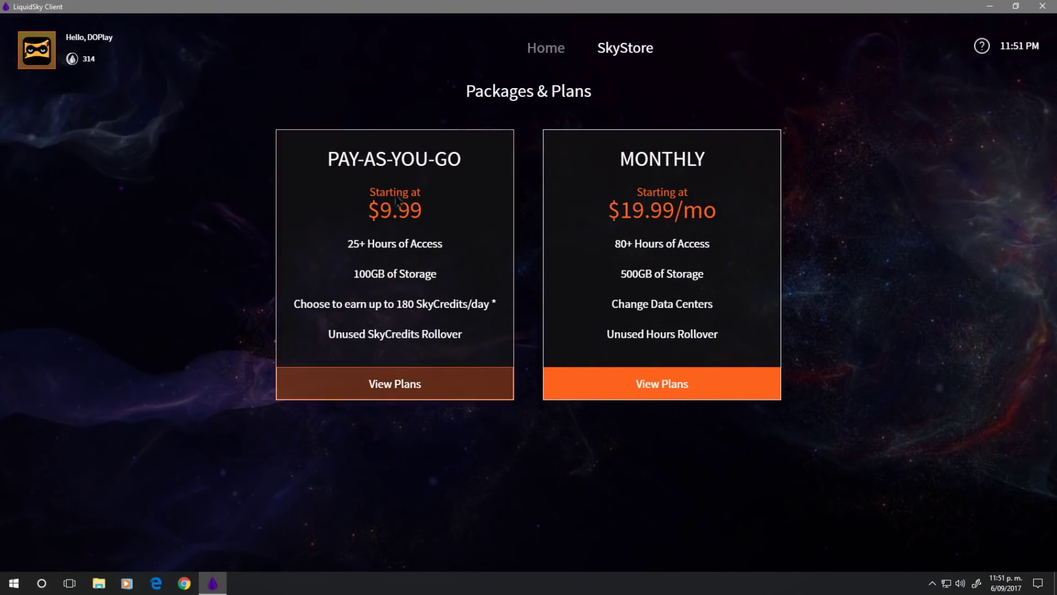
{"action": "left_click", "coordinate": [450, 383]}
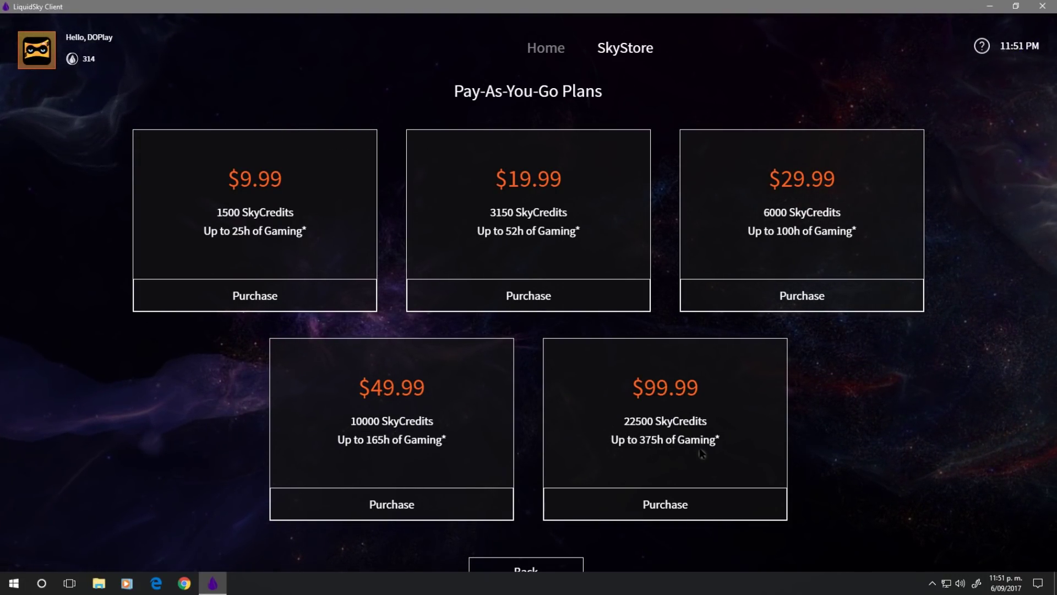
{"action": "left_click", "coordinate": [526, 567]}
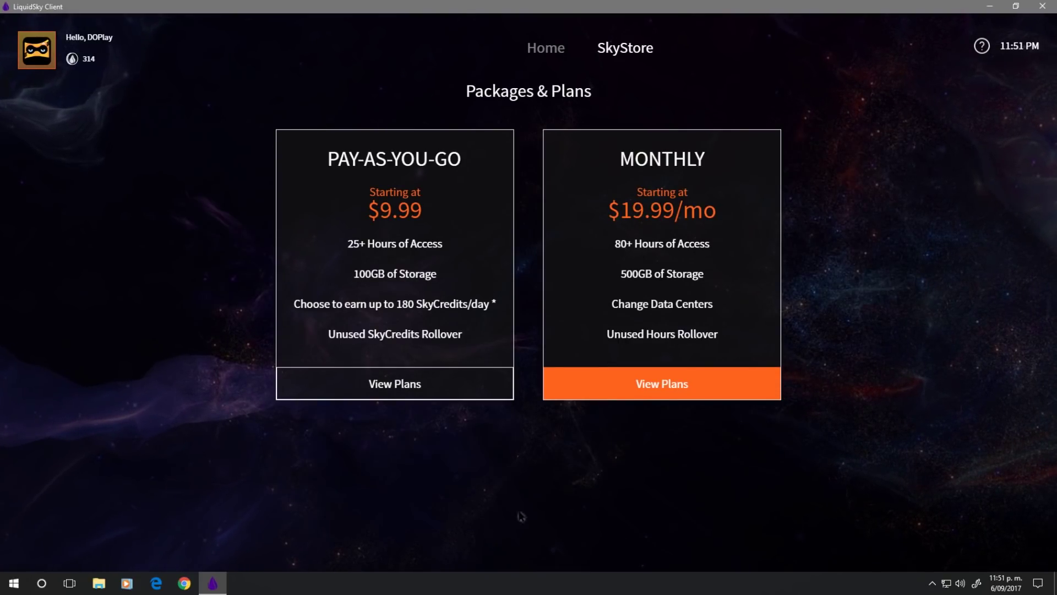
{"action": "left_click", "coordinate": [677, 386]}
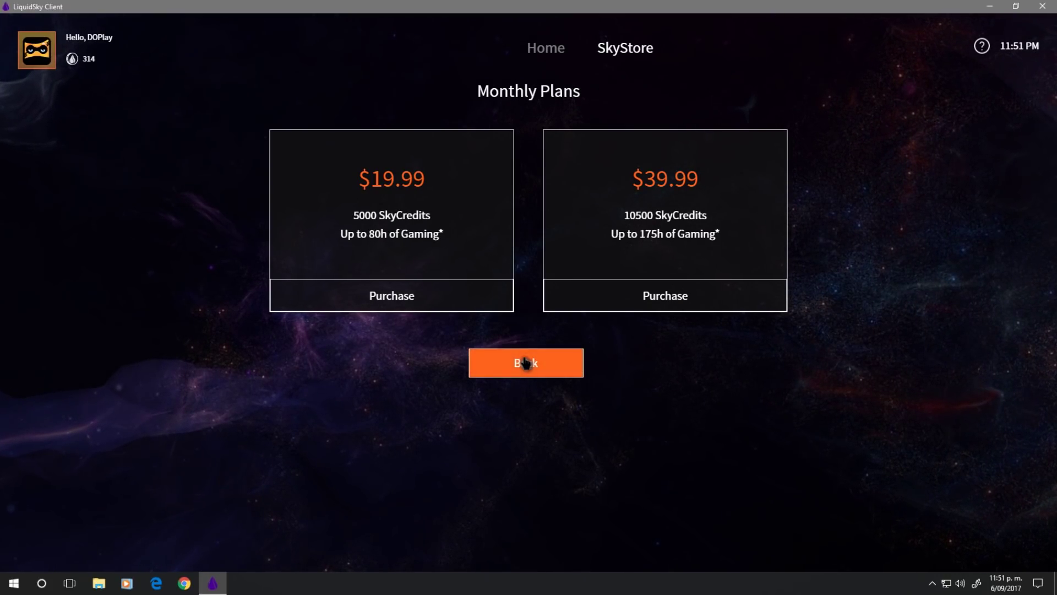
{"action": "left_click", "coordinate": [526, 364]}
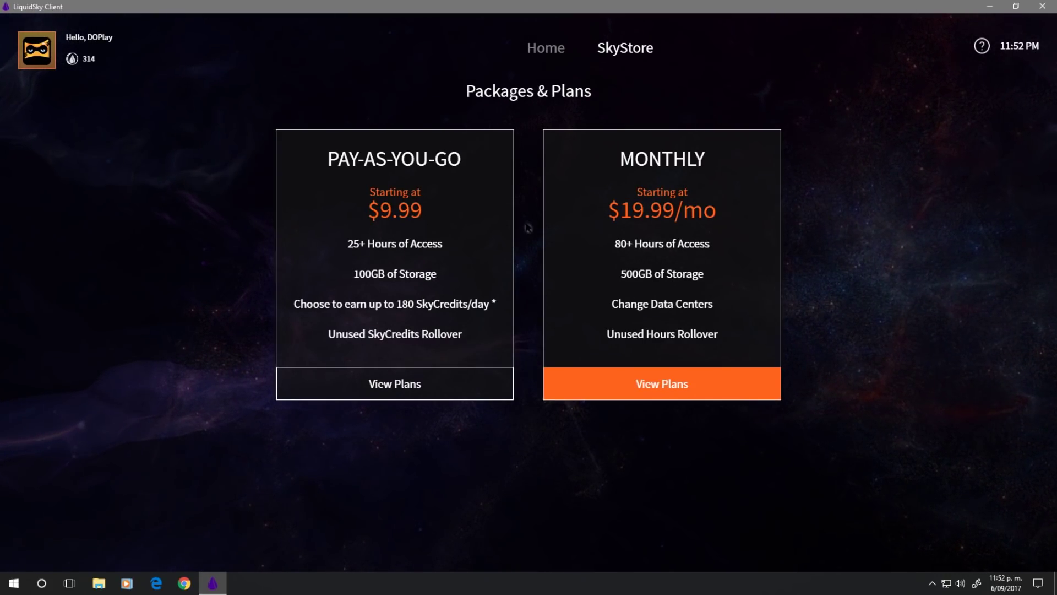
{"action": "left_click", "coordinate": [537, 48]}
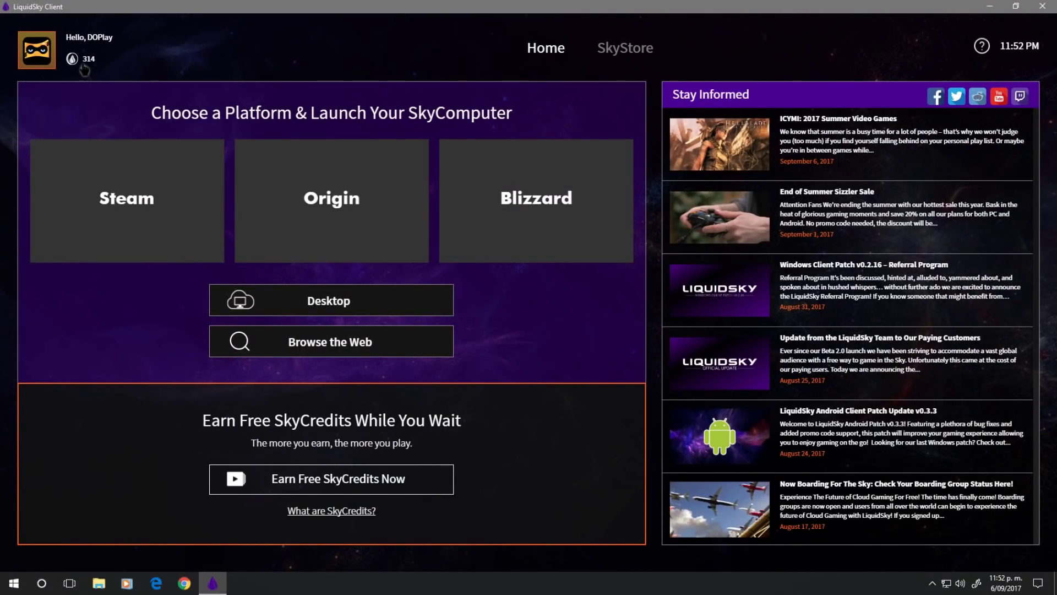
Launch the SkyComputer in Desktop mode with the Gamer power option at 60 SkyCredits / hr.
{"action": "left_click", "coordinate": [315, 302]}
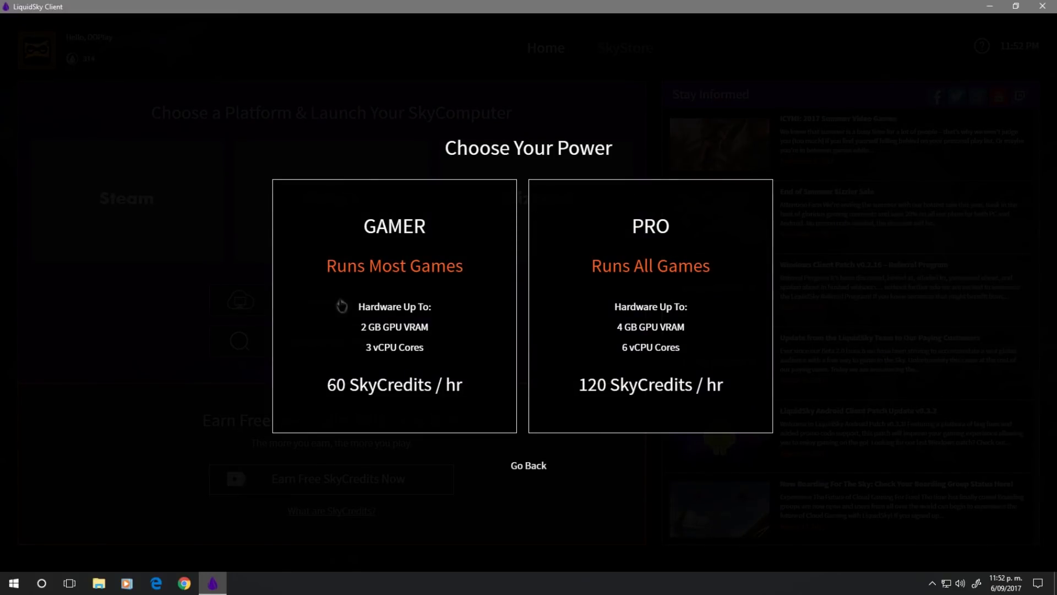
{"action": "left_click", "coordinate": [405, 325]}
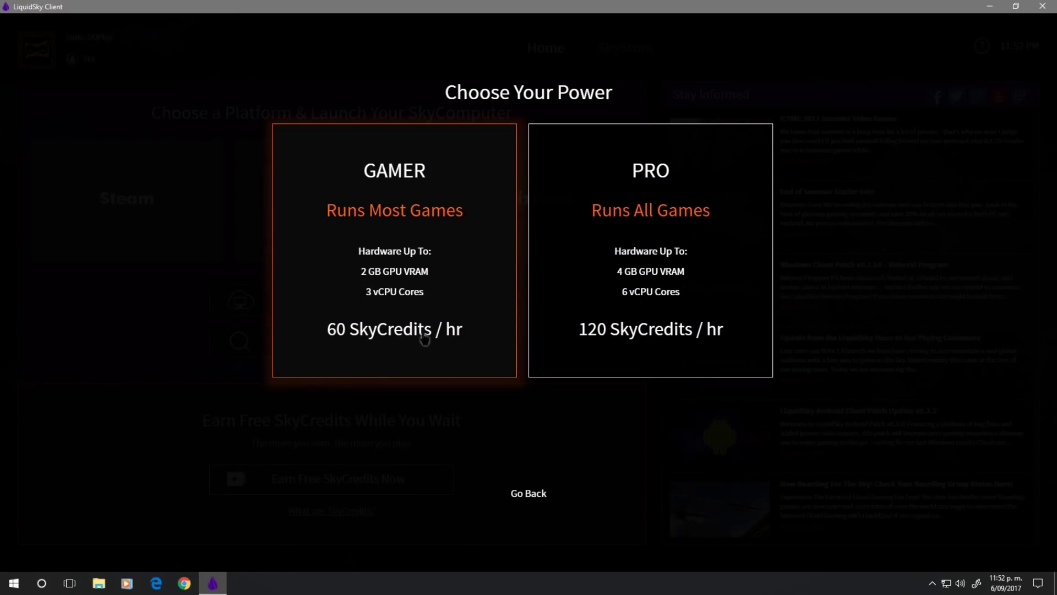
{"action": "left_click", "coordinate": [688, 231]}
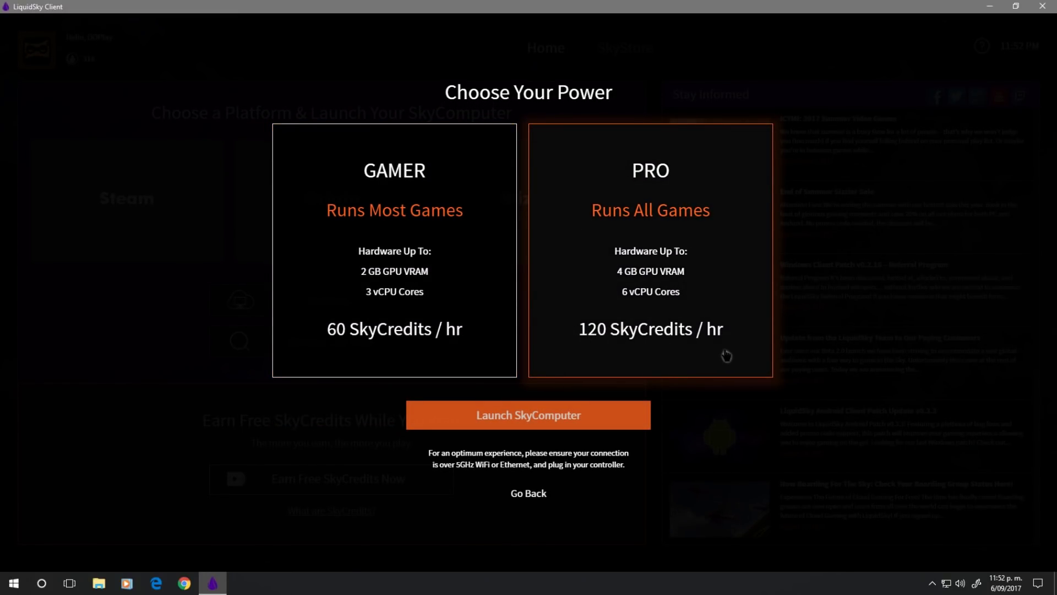
{"action": "left_click", "coordinate": [427, 357]}
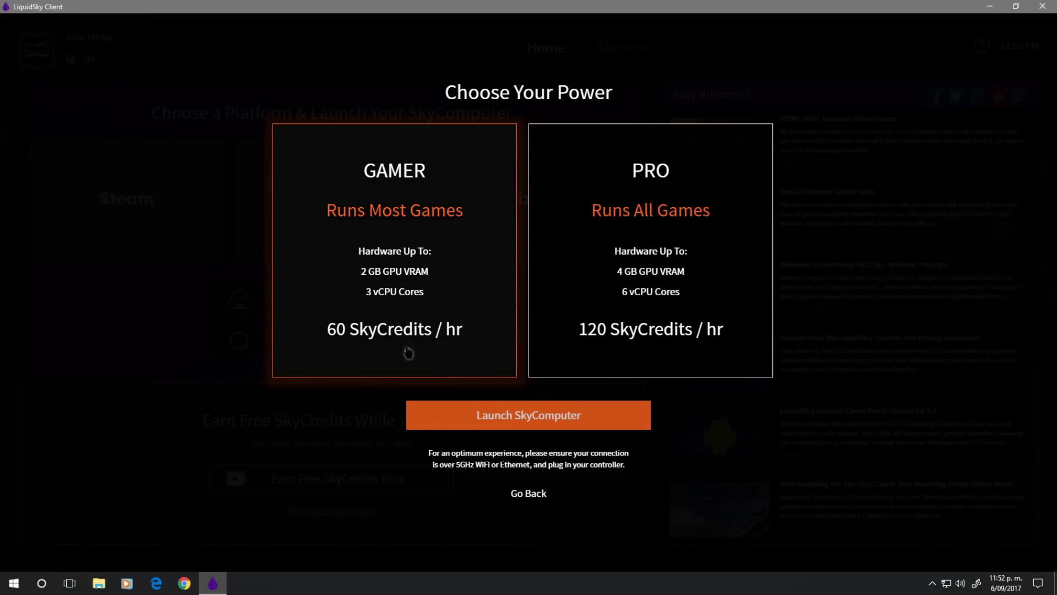
{"action": "left_click", "coordinate": [548, 421]}
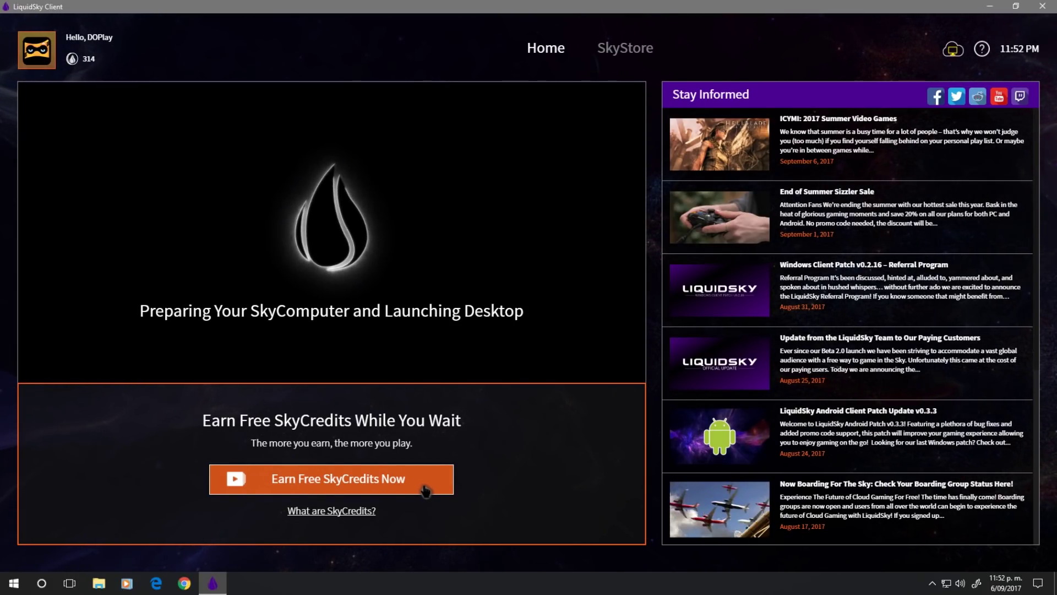
Try to earn free SkyCredits and dismiss the resulting notification.
{"action": "left_click", "coordinate": [426, 490]}
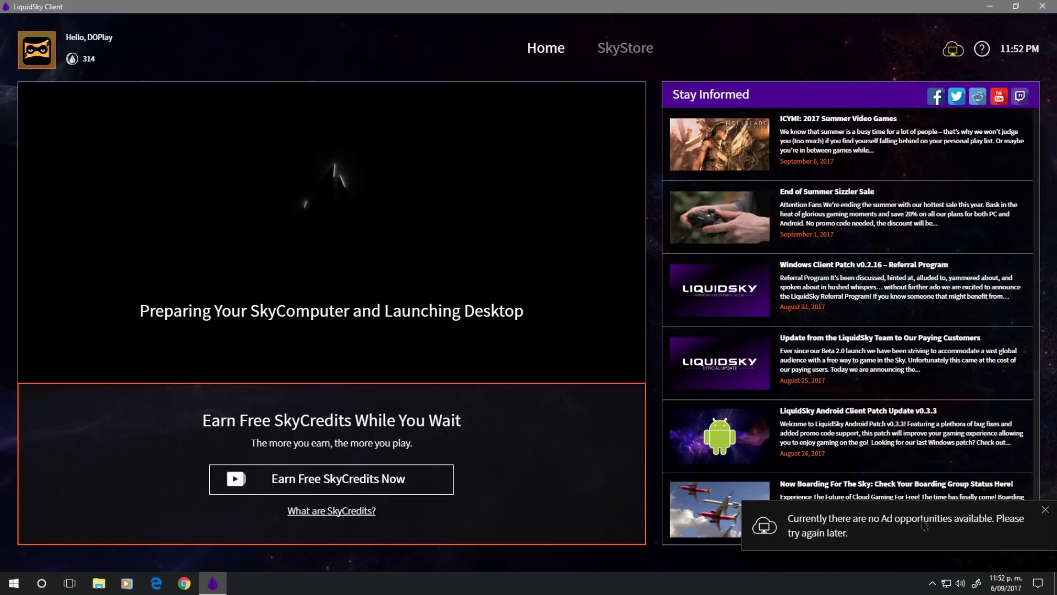
{"action": "left_click", "coordinate": [1045, 511]}
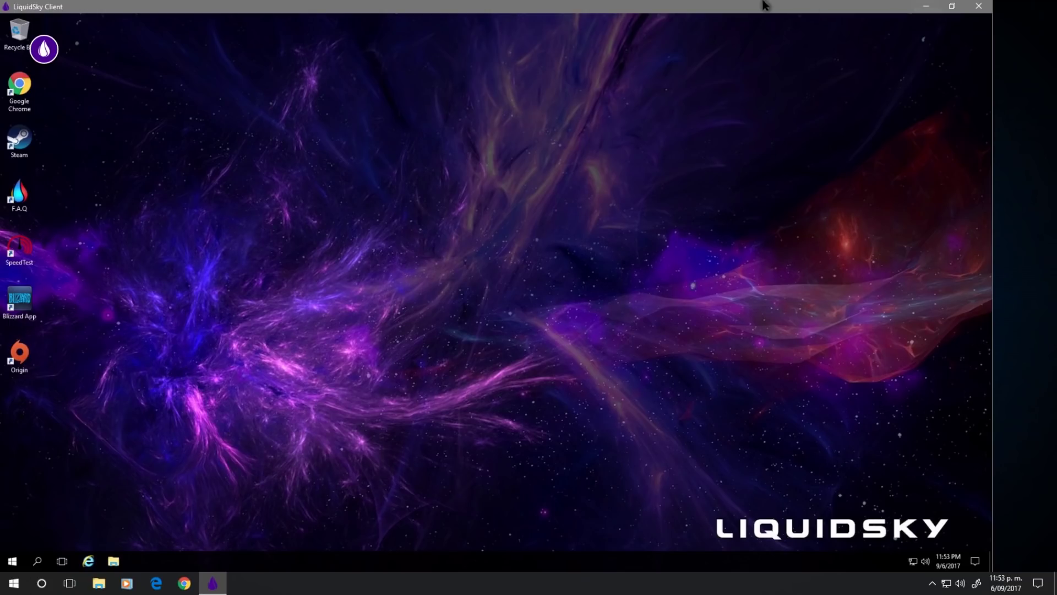
Maximize the window of the remote desktop and switch it to full screen.
{"action": "left_click_drag", "start_coordinate": [764, 15], "coordinate": [701, 5]}
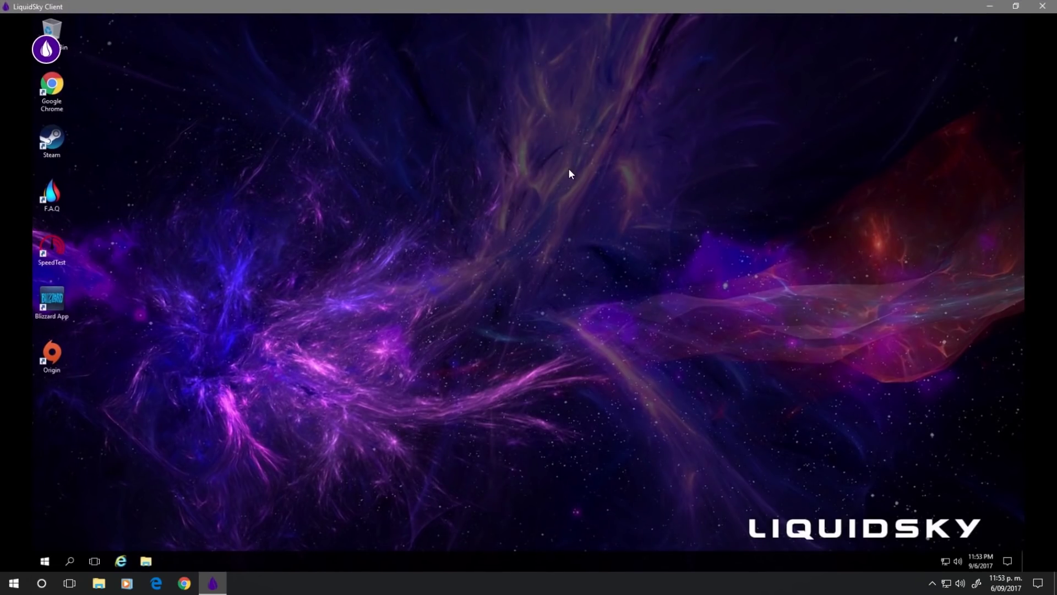
{"action": "mouse_move", "coordinate": [60, 55]}
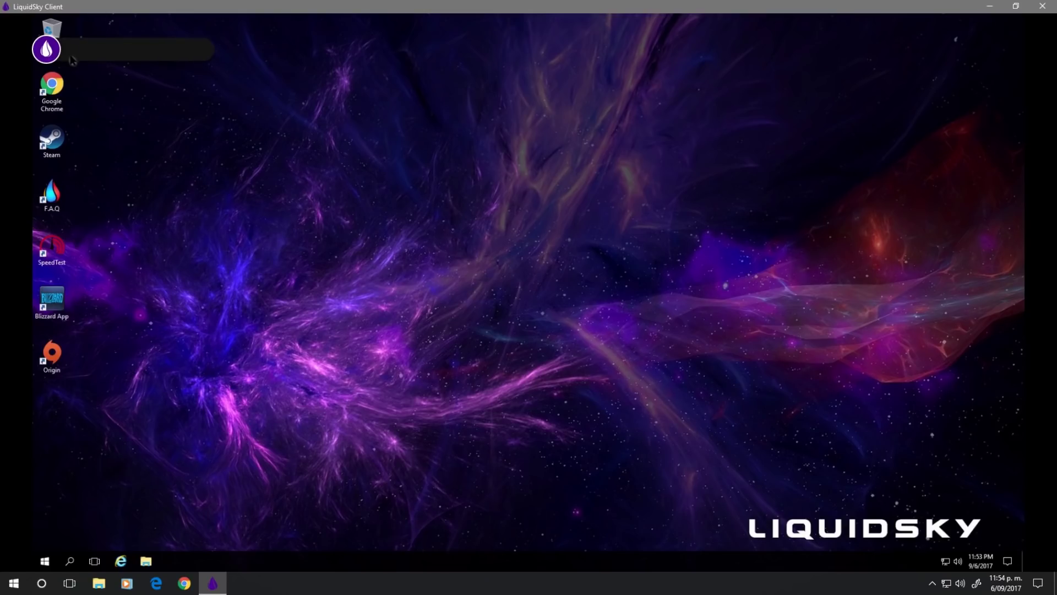
{"action": "left_click", "coordinate": [173, 50]}
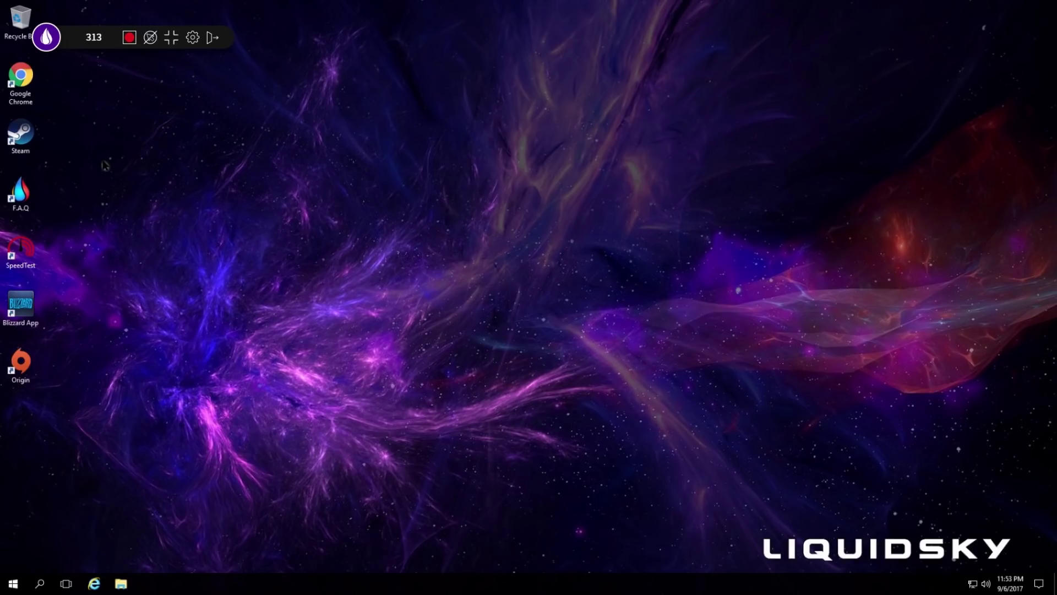
Examine the streaming settings and the available quality presets, then close the settings without changing them.
{"action": "left_click", "coordinate": [191, 39]}
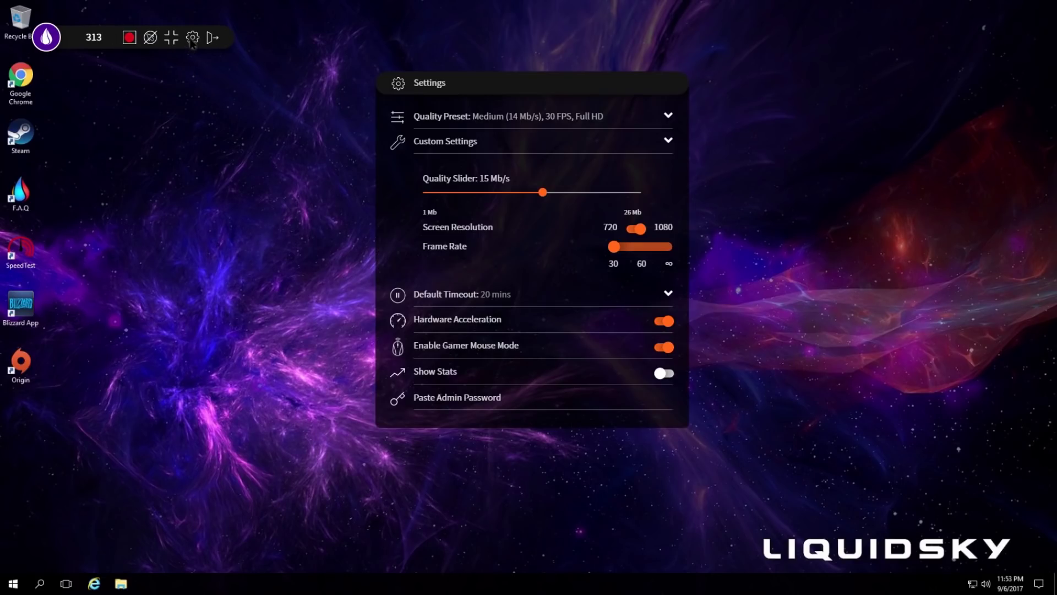
{"action": "left_click", "coordinate": [573, 117]}
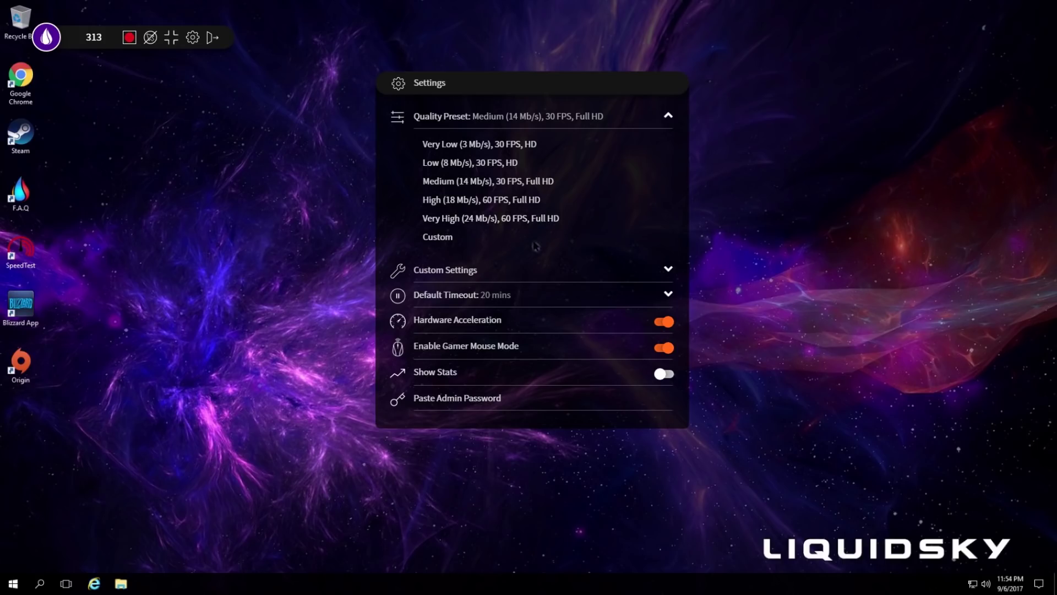
{"action": "left_click", "coordinate": [567, 118]}
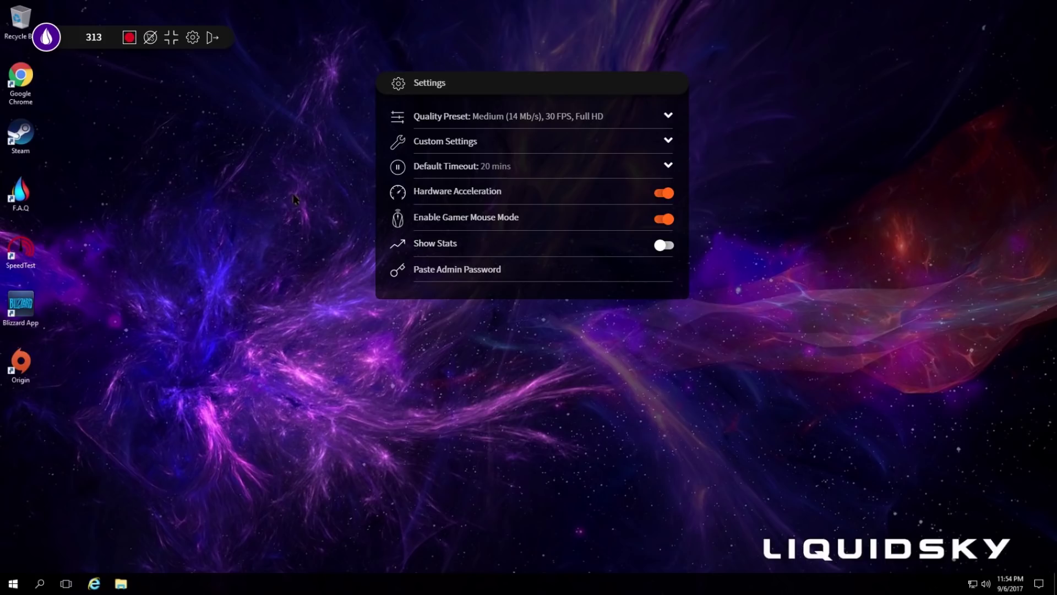
{"action": "left_click", "coordinate": [305, 158]}
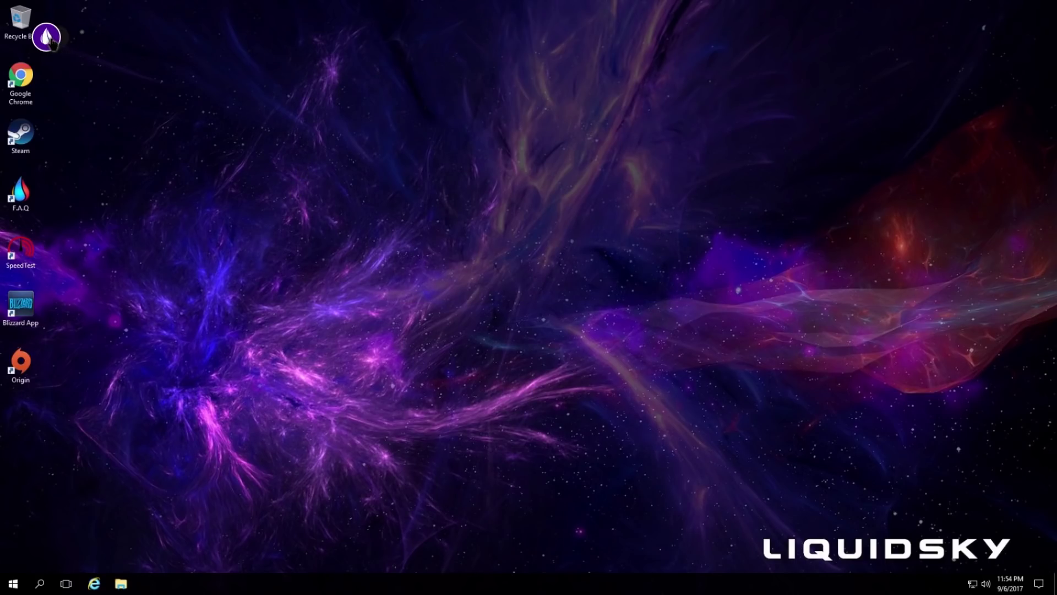
Record a short video of the remote desktop with LiquidSky's built-in recorder and stop the recording.
{"action": "mouse_move", "coordinate": [52, 43]}
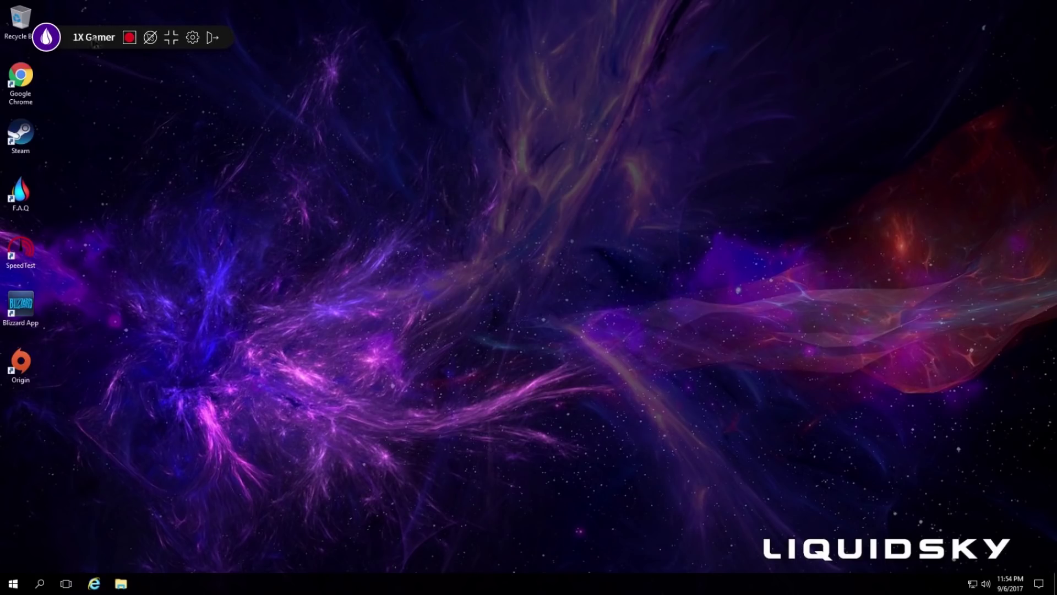
{"action": "left_click", "coordinate": [128, 39]}
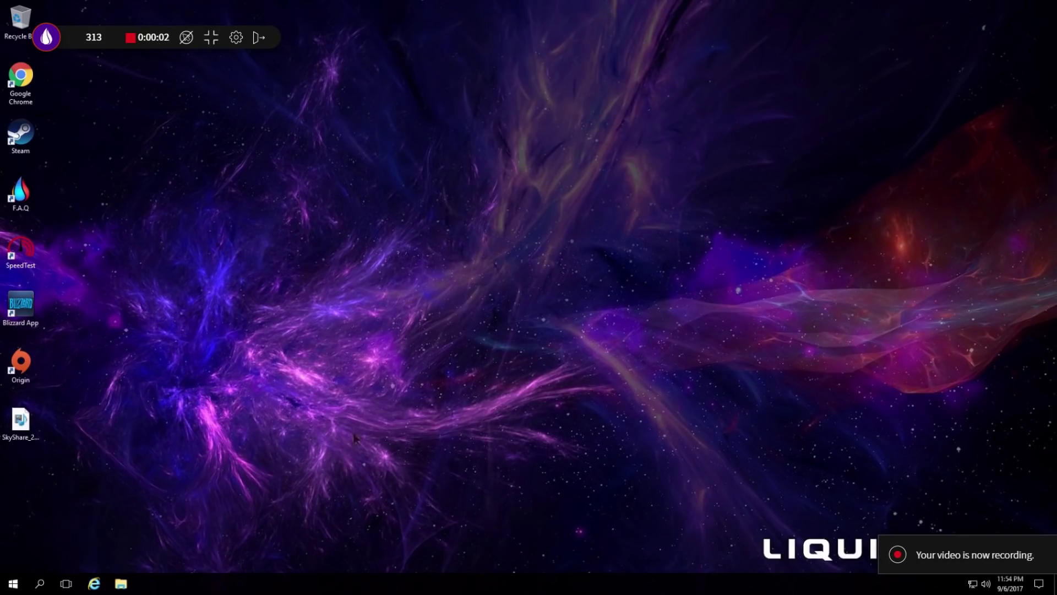
{"action": "left_click", "coordinate": [130, 37]}
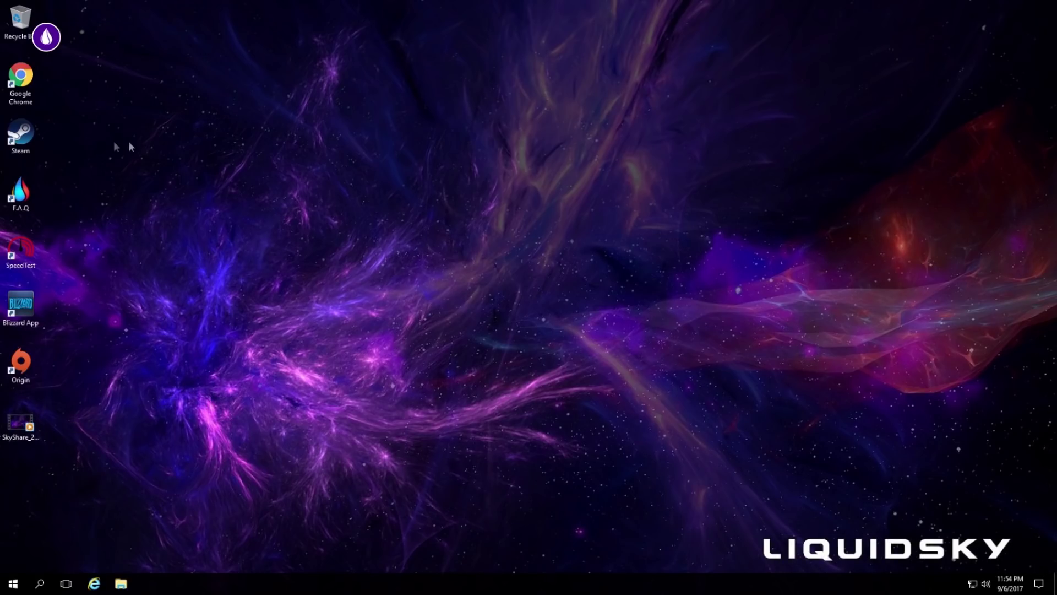
Move the SkyShare recording away from the other desktop icons and open it for playback.
{"action": "left_click_drag", "start_coordinate": [40, 419], "coordinate": [332, 240]}
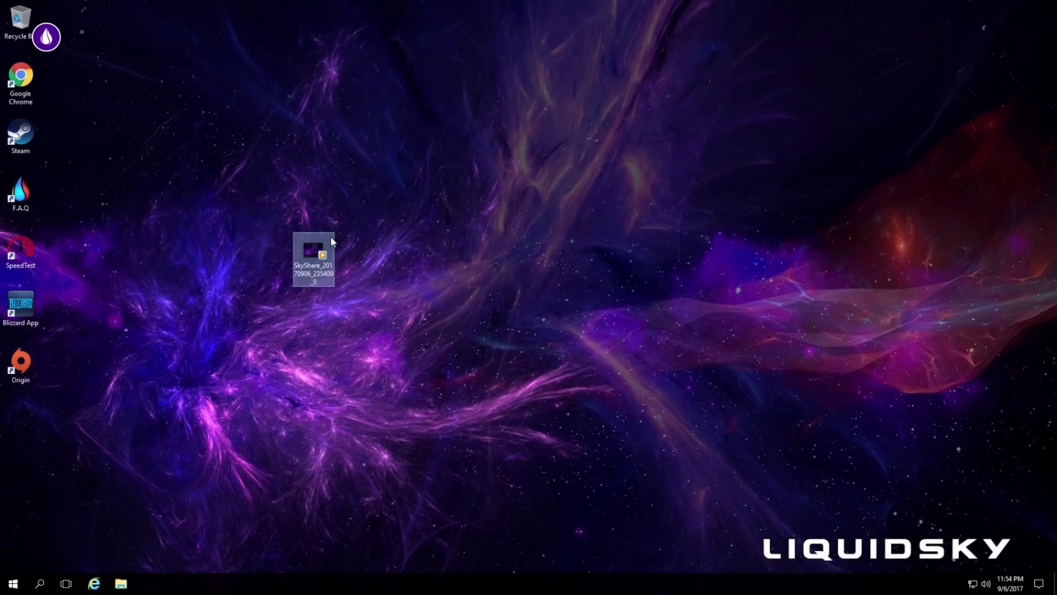
{"action": "double_click", "coordinate": [321, 250]}
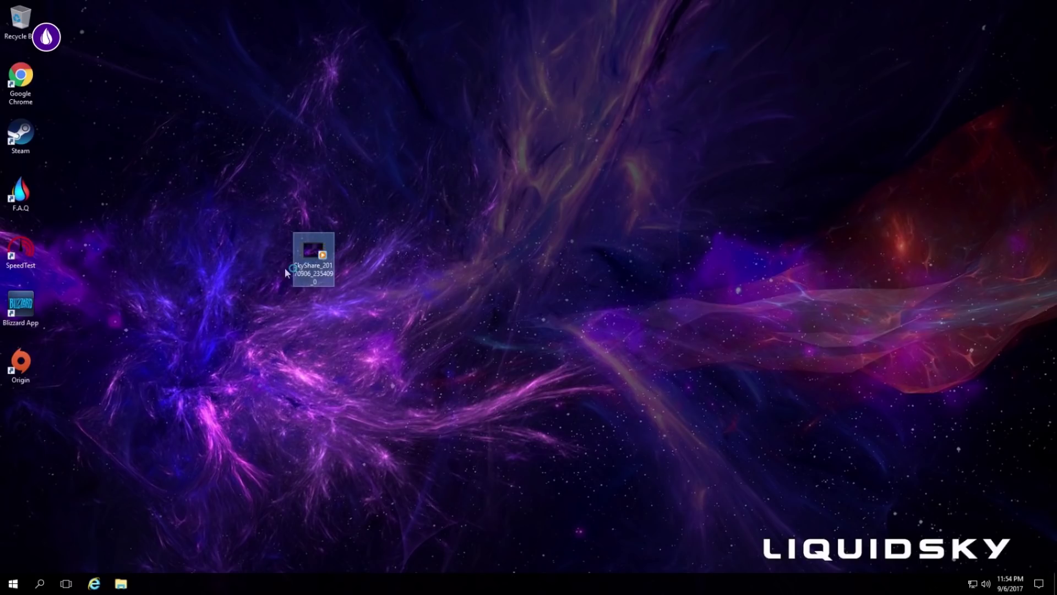
Complete the Windows Media Player setup with the recommended settings, let the recording play, and close the player.
{"action": "left_click", "coordinate": [480, 284]}
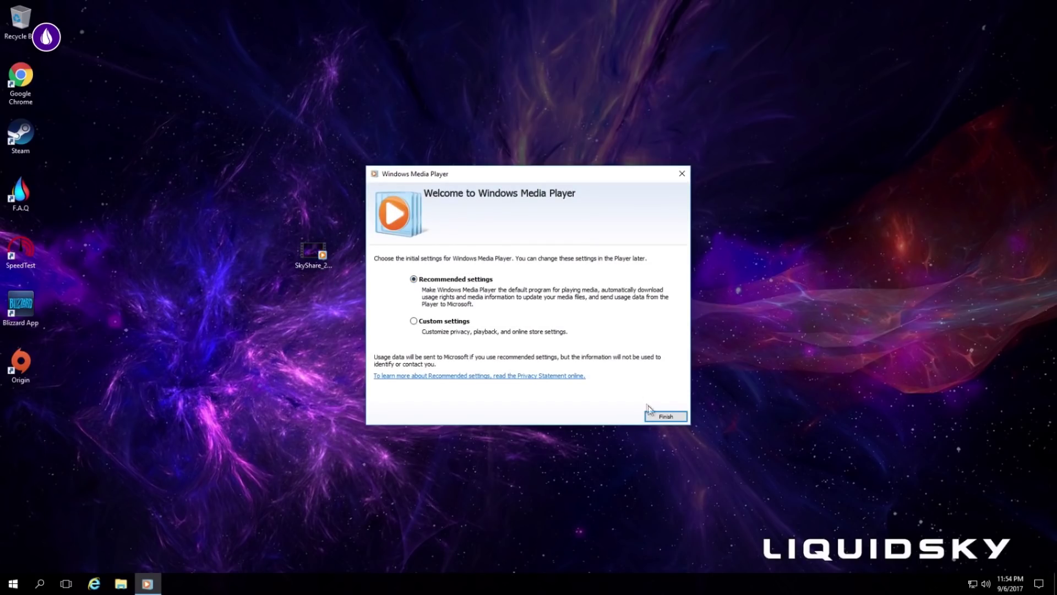
{"action": "left_click", "coordinate": [658, 417]}
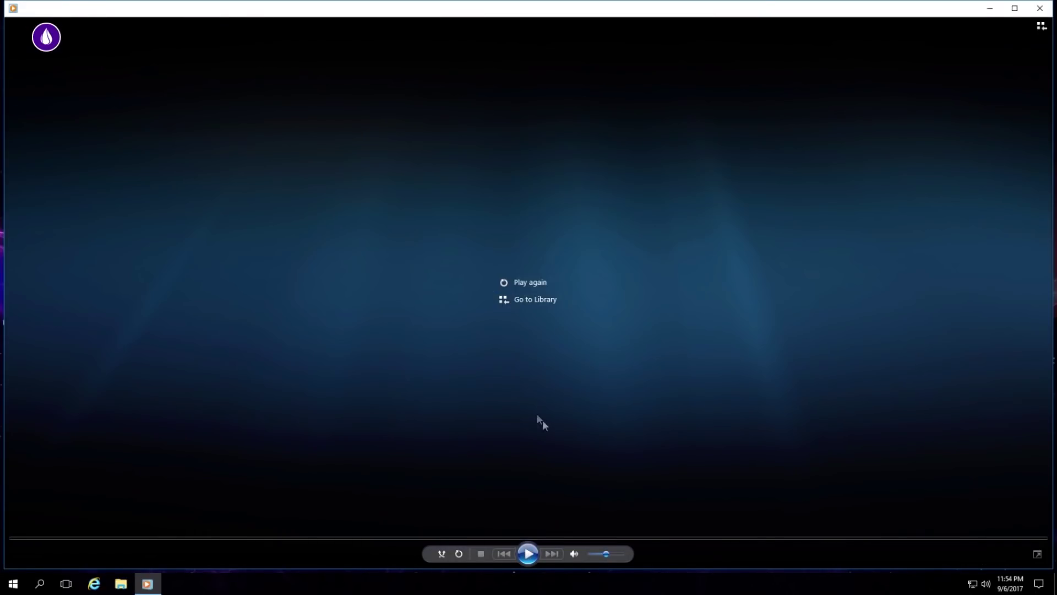
{"action": "left_click", "coordinate": [1036, 9]}
Examine the video details in the SkyShare recording's file properties, including resolution, bitrate and frame rate, then close them.
{"action": "right_click", "coordinate": [321, 261]}
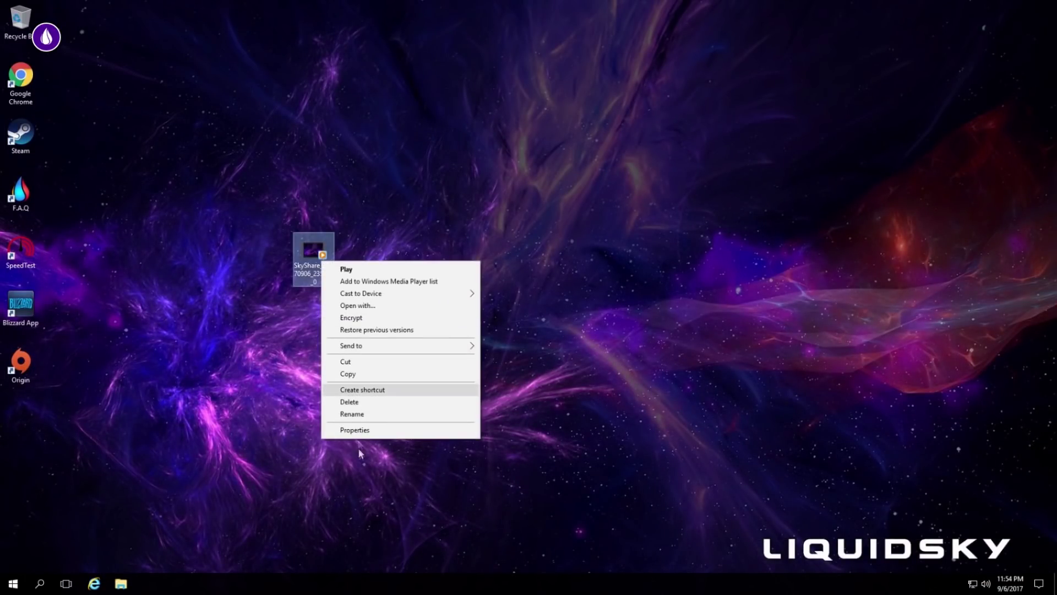
{"action": "left_click", "coordinate": [352, 429]}
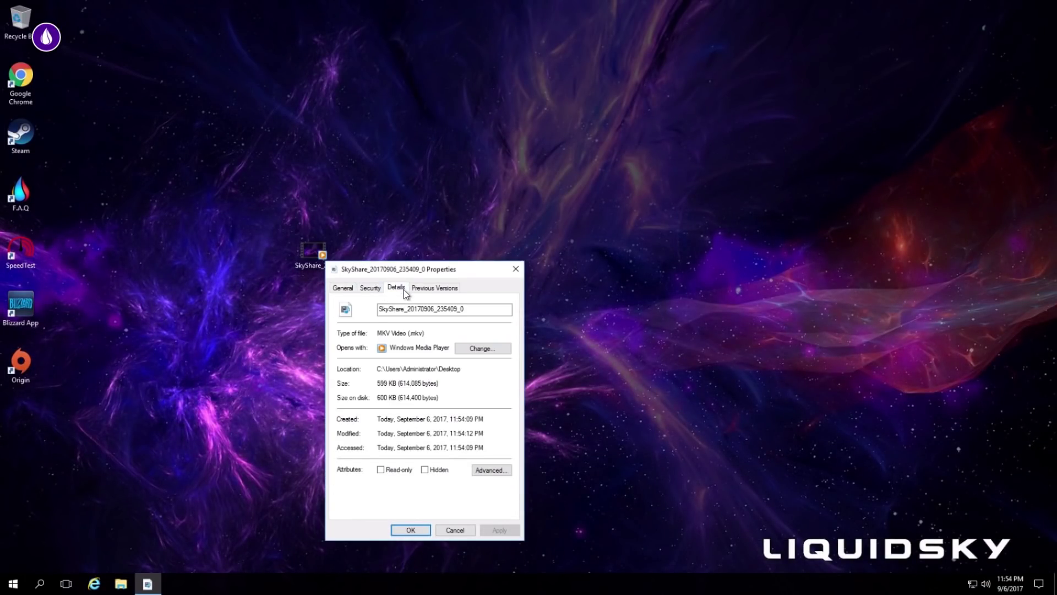
{"action": "left_click", "coordinate": [396, 287]}
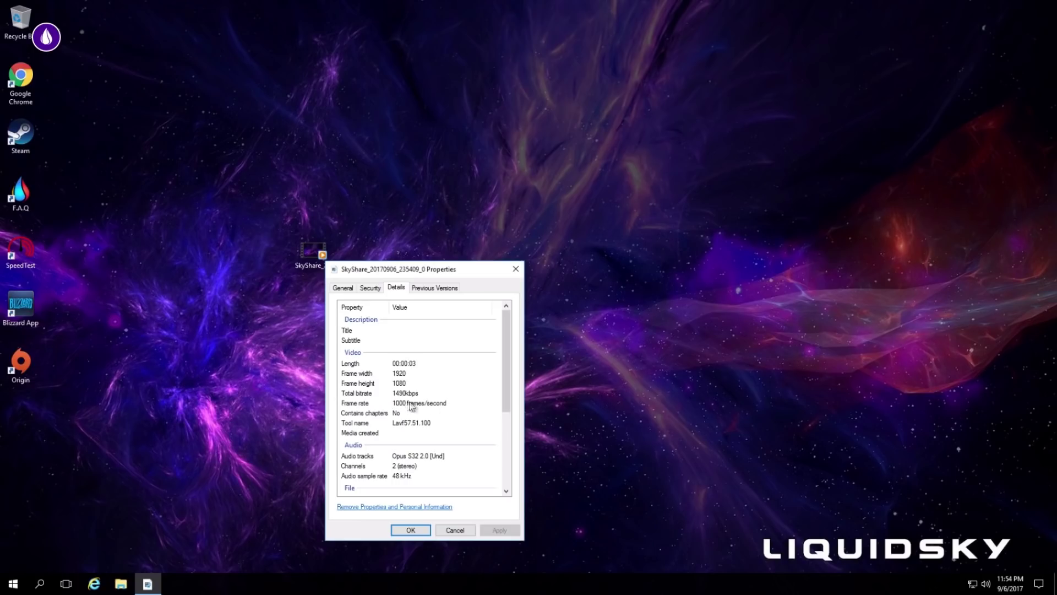
{"action": "left_click", "coordinate": [412, 528]}
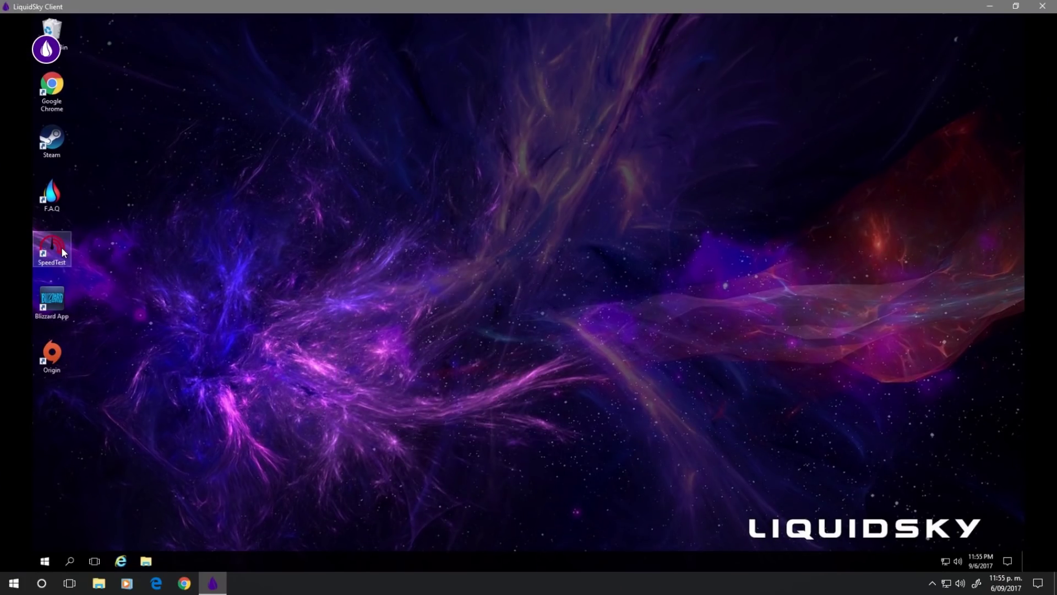
Open the SpeedTest shortcut with Google Chrome as the always-used app and run the fast.com speed test.
{"action": "double_click", "coordinate": [61, 249]}
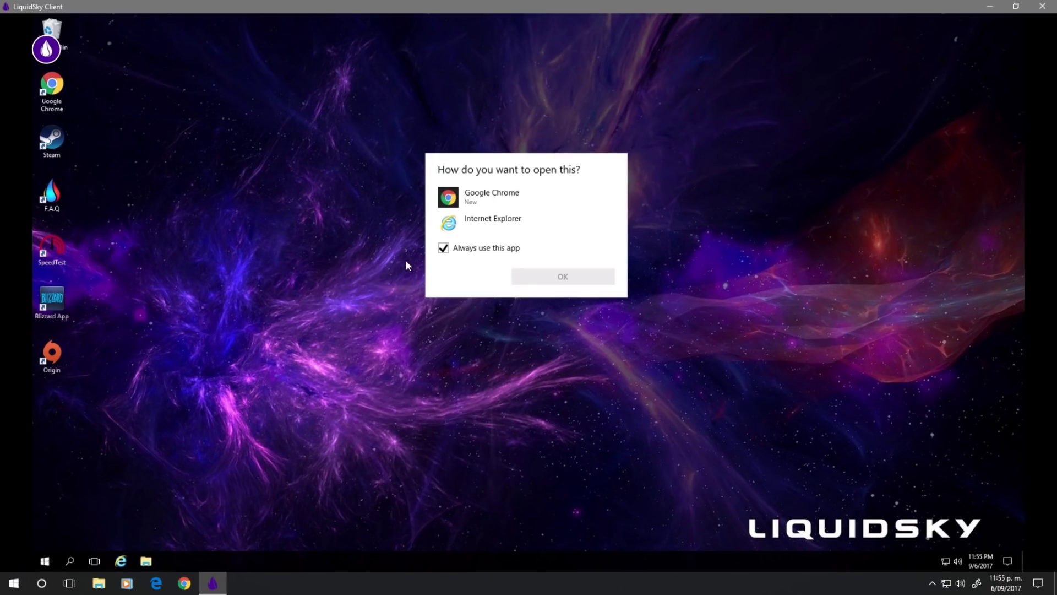
{"action": "left_click", "coordinate": [521, 201]}
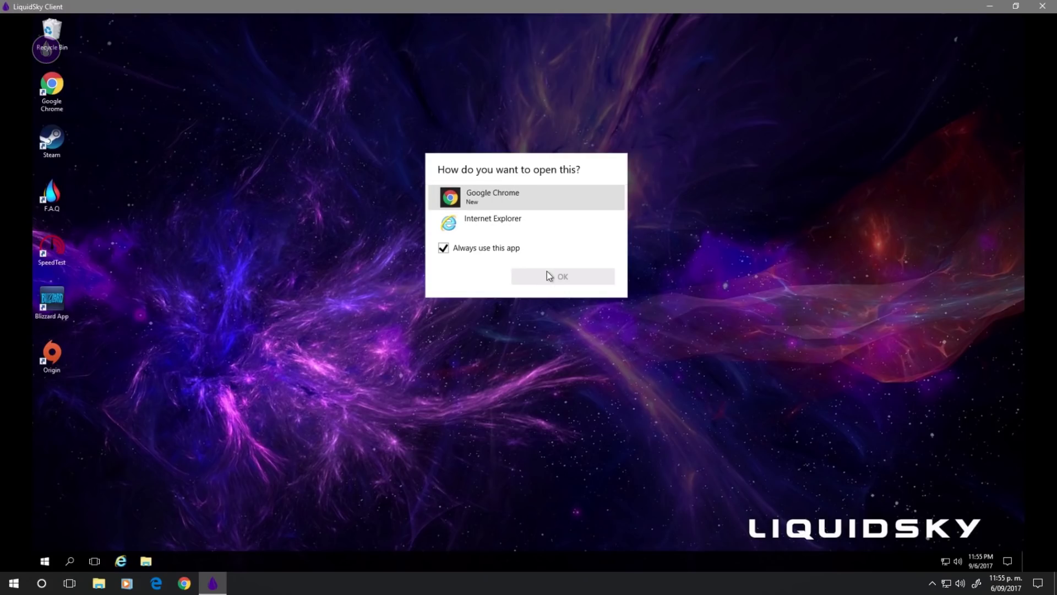
{"action": "left_click", "coordinate": [552, 279]}
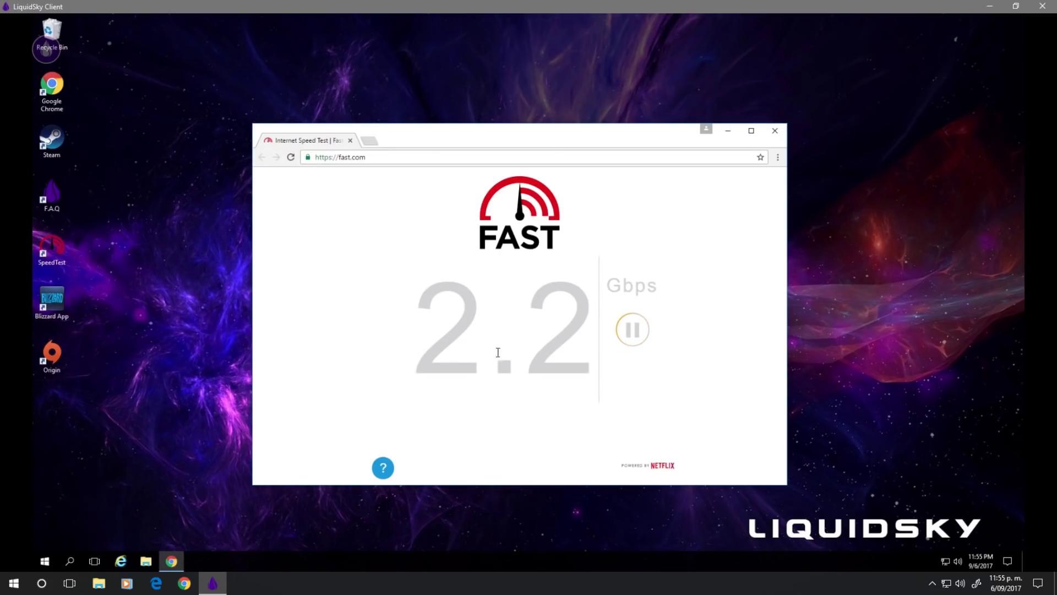
{"action": "left_click_drag", "start_coordinate": [417, 351], "coordinate": [604, 365]}
{"action": "left_click", "coordinate": [677, 272]}
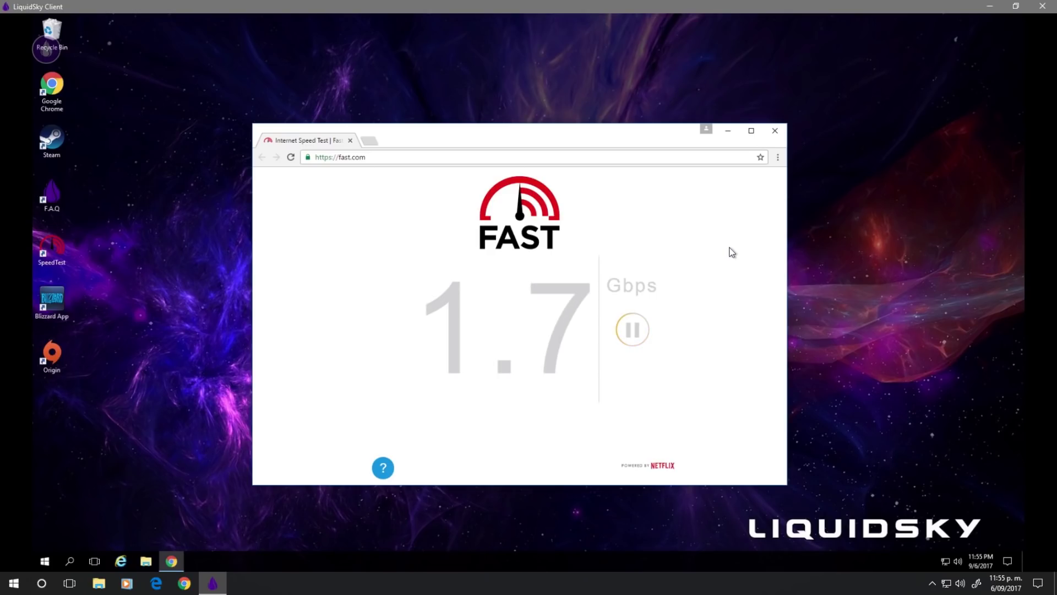
Go to youtube.com in the browser window showing the speed test.
{"action": "left_click", "coordinate": [547, 157]}
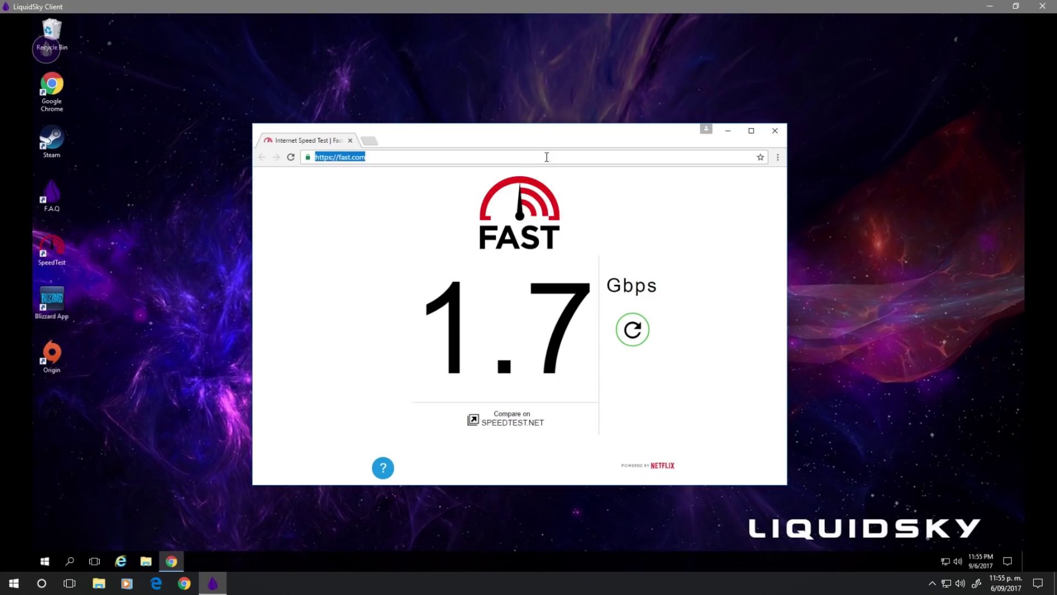
{"action": "type", "text": "youtube"}
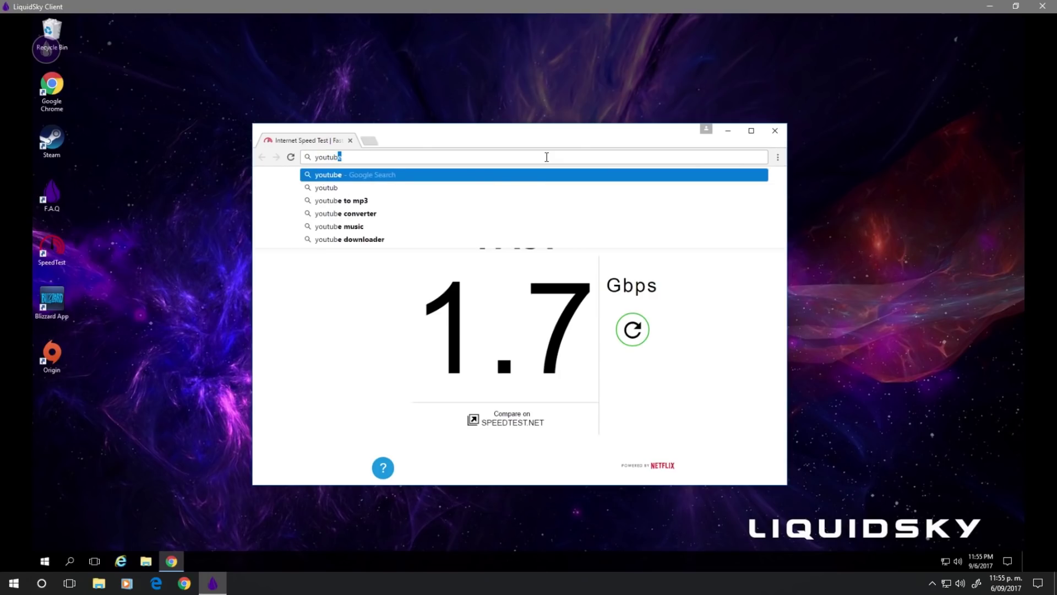
{"action": "type", "text": ".com"}
{"action": "key", "text": "Return"}
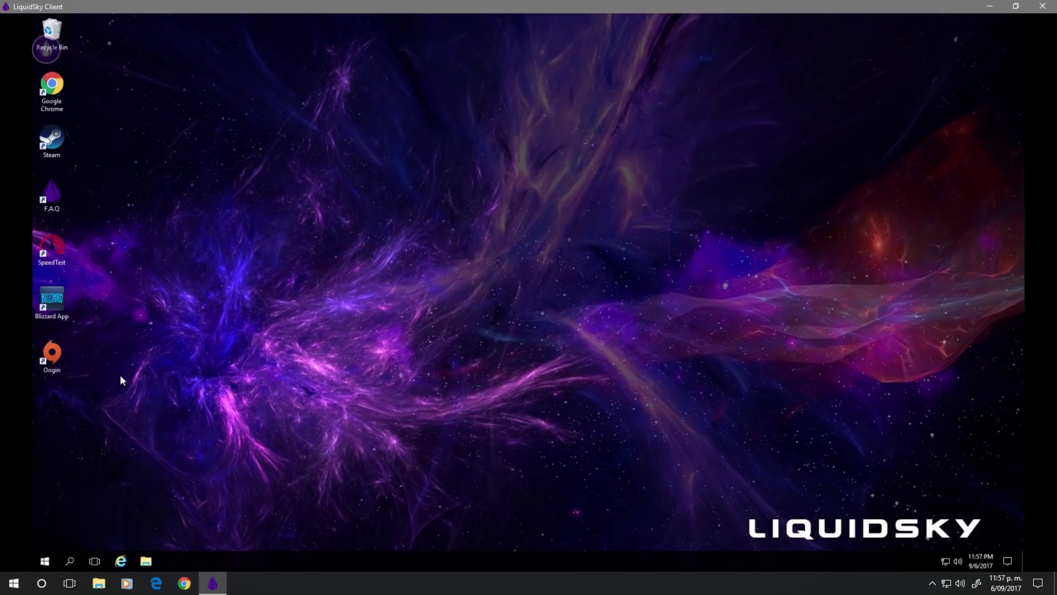
{"action": "left_click", "coordinate": [59, 342]}
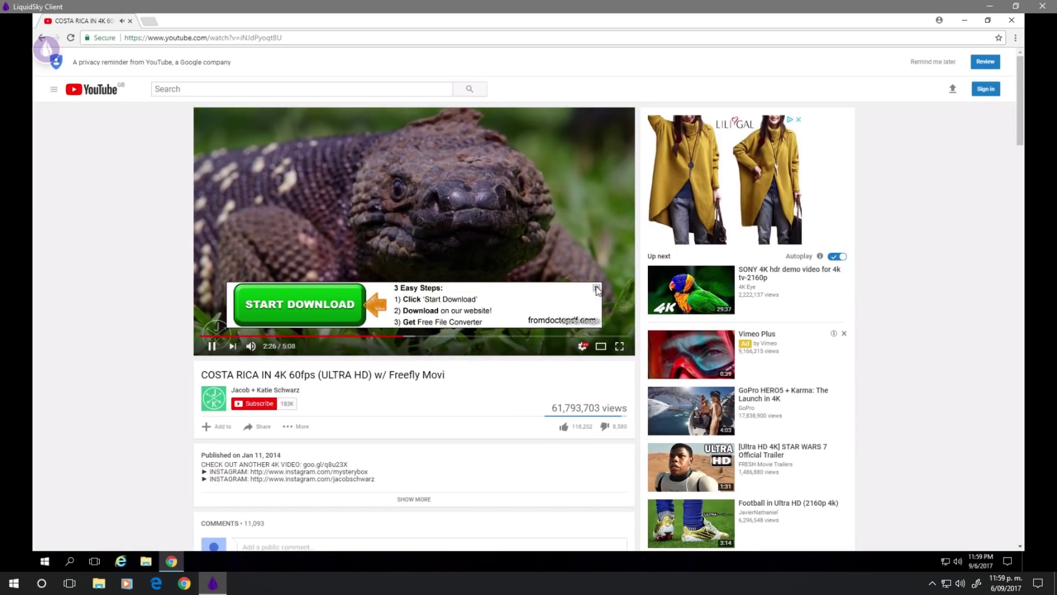
Dismiss the ad over the Costa Rica 4K video, examine its playback quality options, and close the browser.
{"action": "left_click", "coordinate": [597, 289]}
{"action": "left_click", "coordinate": [549, 304]}
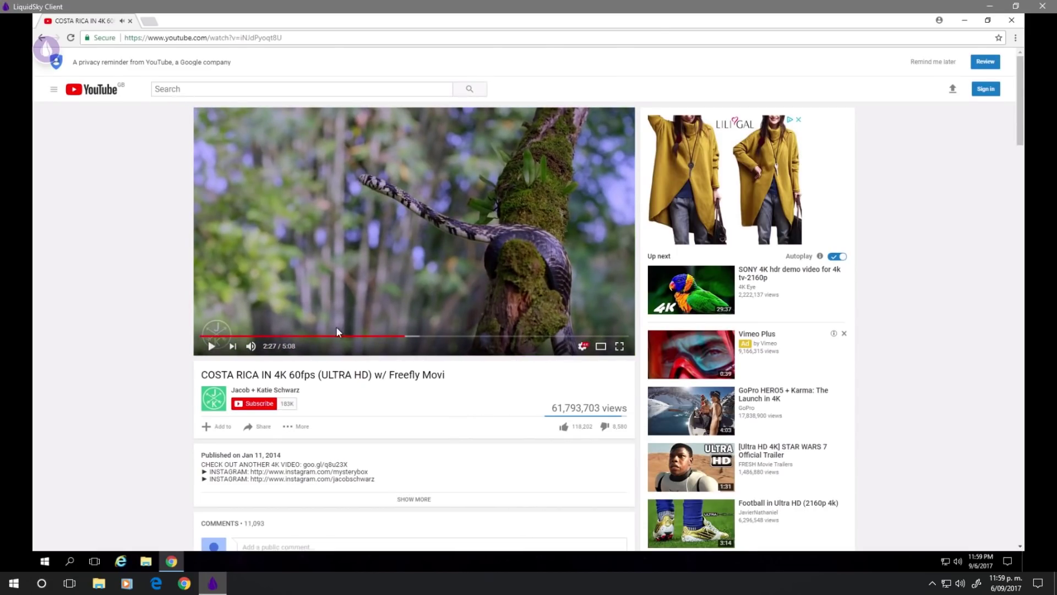
{"action": "left_click", "coordinate": [583, 346]}
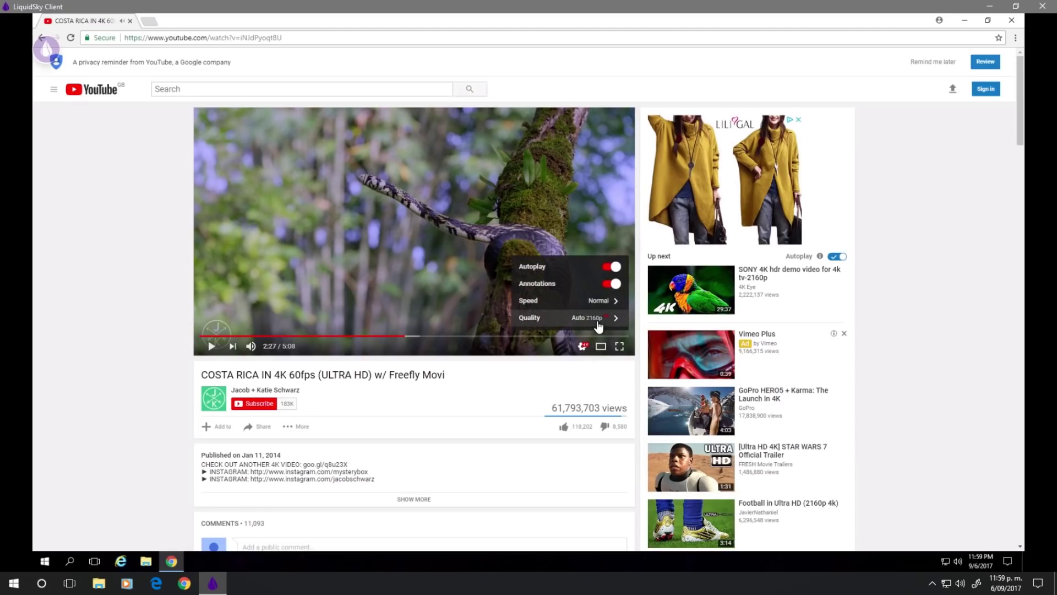
{"action": "left_click", "coordinate": [596, 318]}
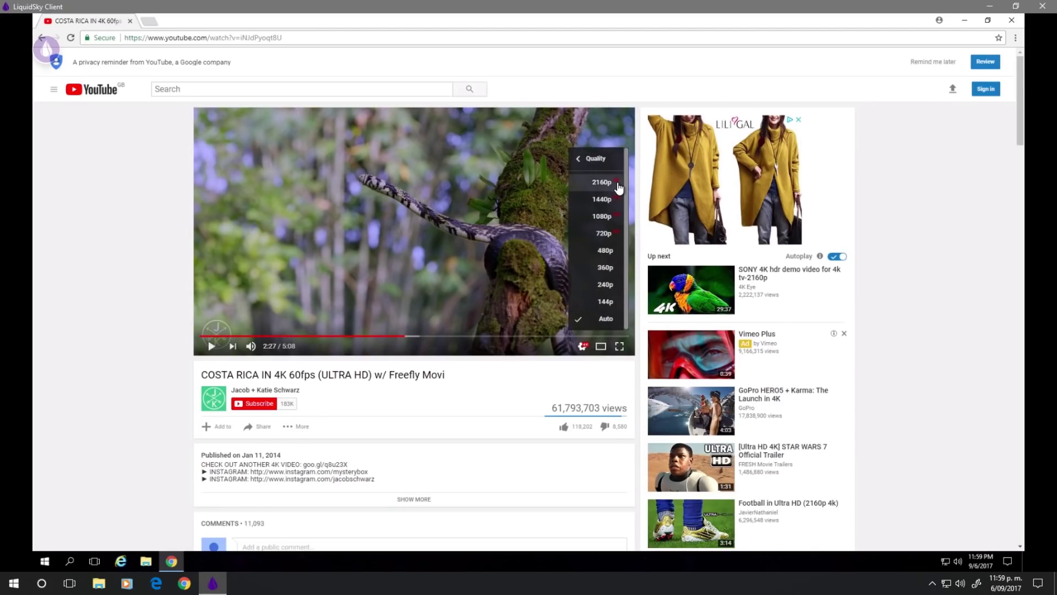
{"action": "left_click", "coordinate": [517, 276]}
{"action": "left_click", "coordinate": [517, 276]}
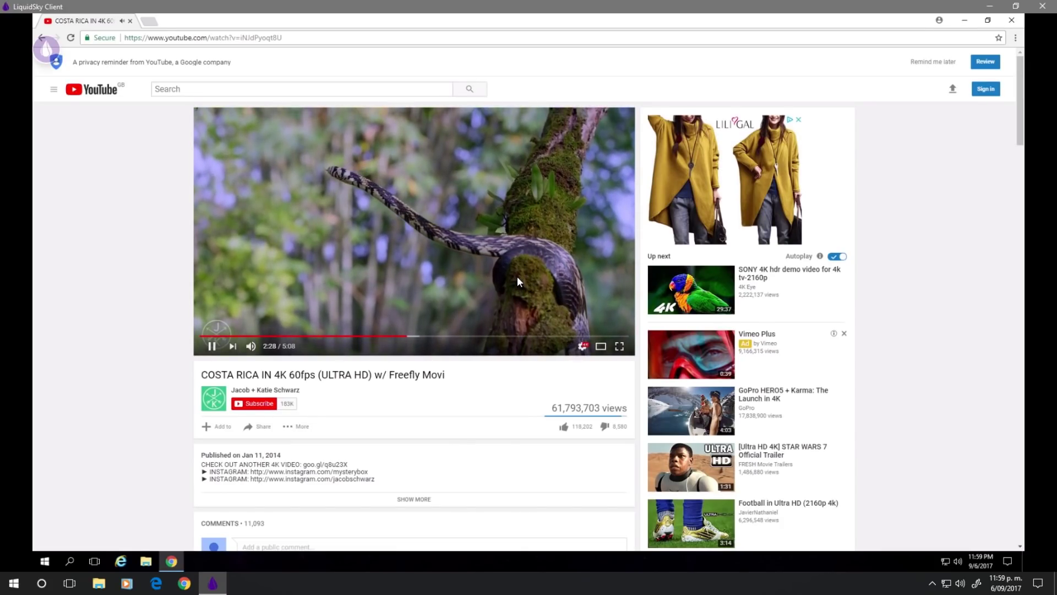
{"action": "left_click", "coordinate": [556, 288]}
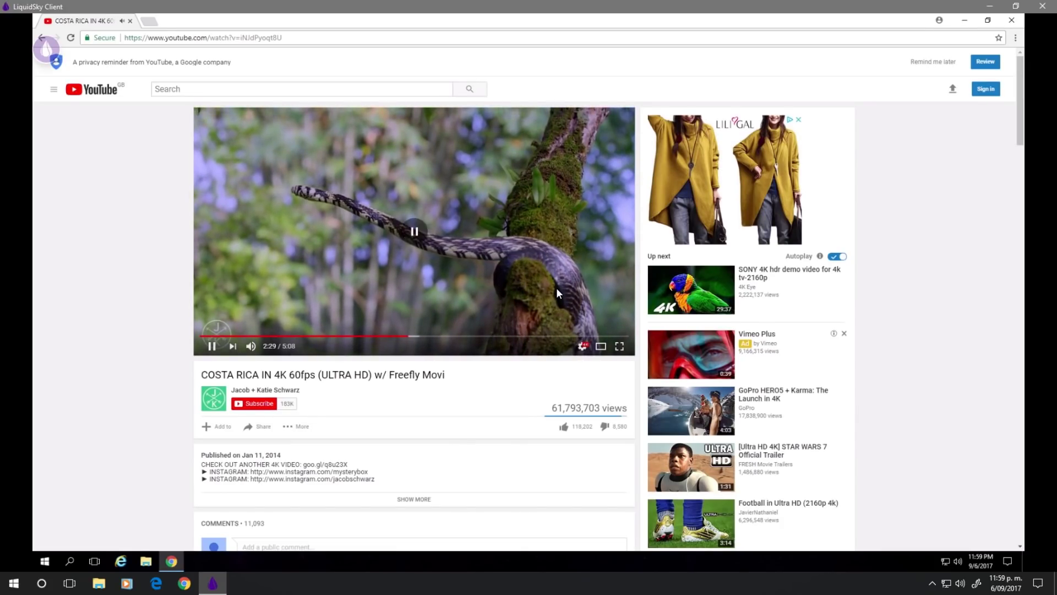
{"action": "left_click", "coordinate": [1004, 20]}
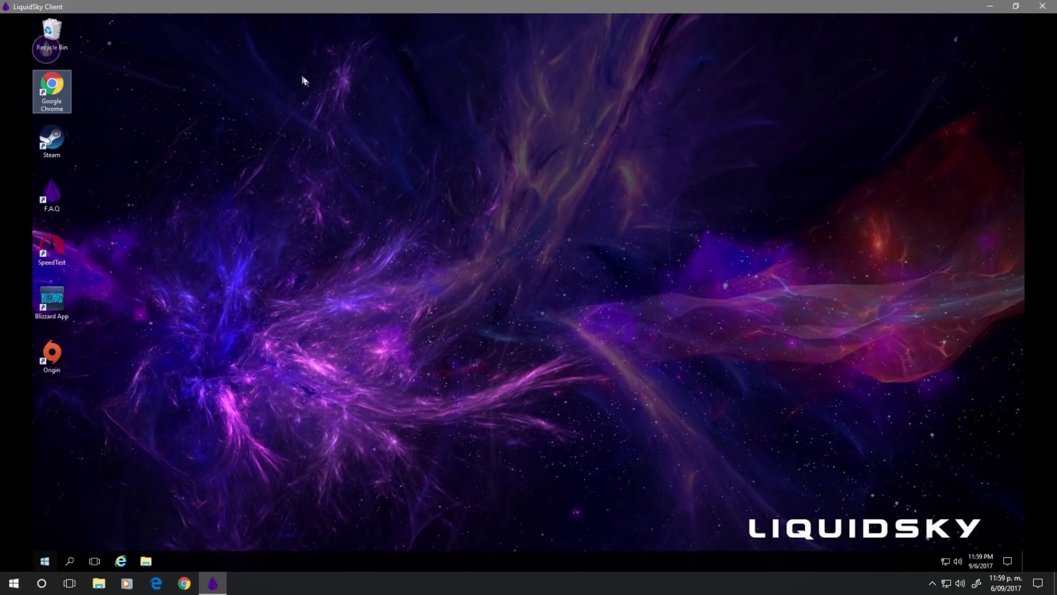
Choose to turn off the SkyComputer from the LiquidSky exit options and confirm the shutdown.
{"action": "mouse_move", "coordinate": [48, 51]}
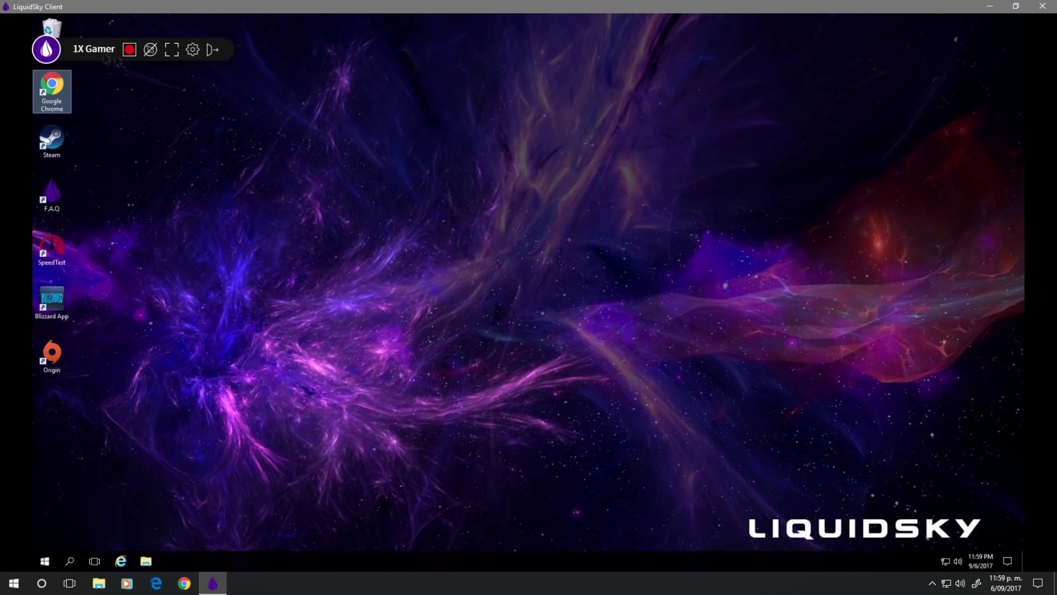
{"action": "left_click", "coordinate": [212, 50]}
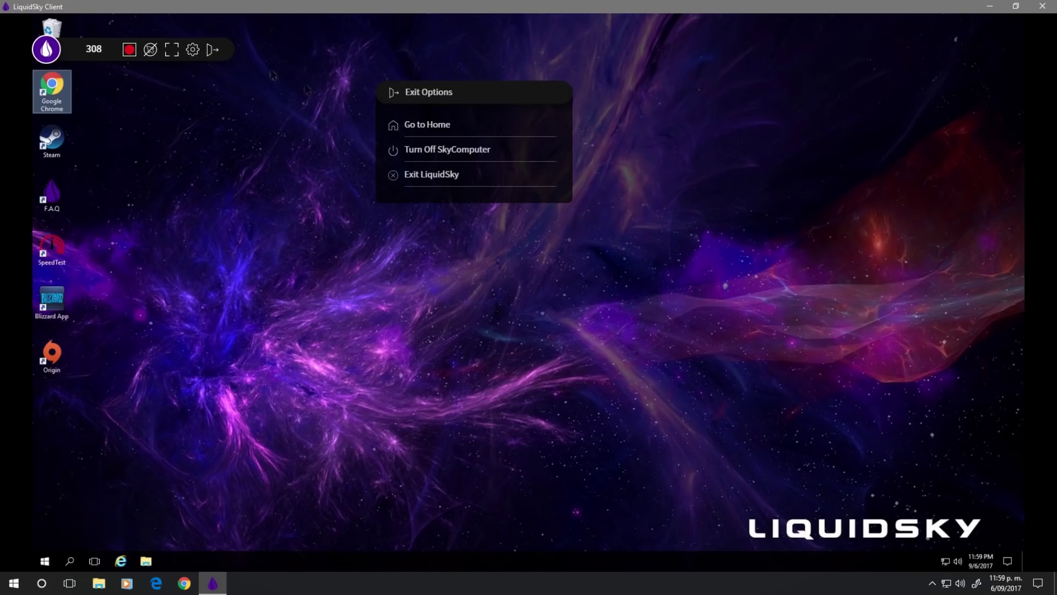
{"action": "left_click", "coordinate": [463, 154]}
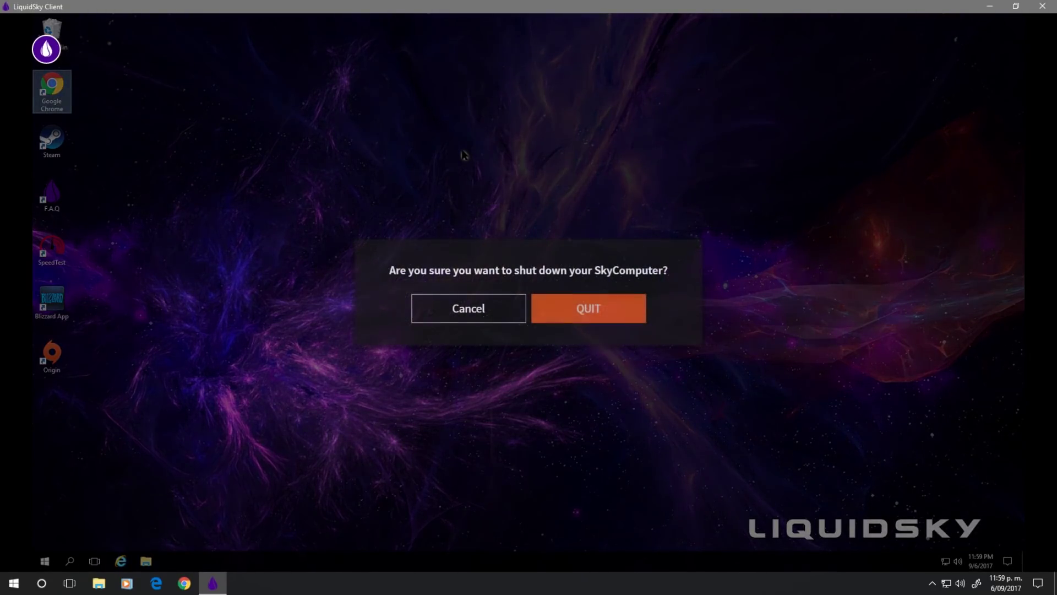
{"action": "left_click", "coordinate": [620, 312]}
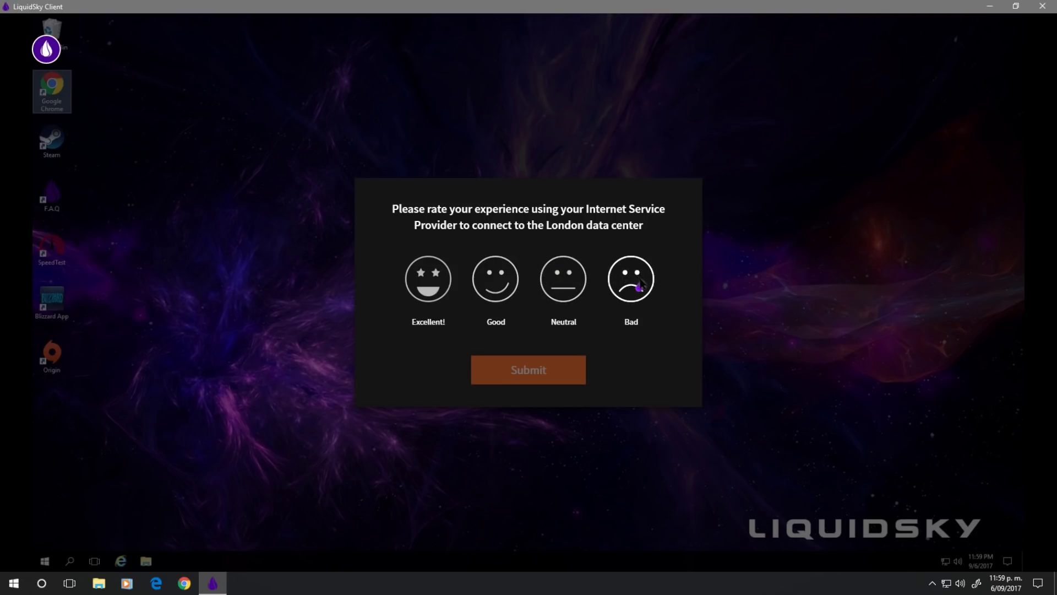
Submit a Good rating for the connection to the London data center and turn off the SkyComputer from the home page.
{"action": "left_click", "coordinate": [573, 278]}
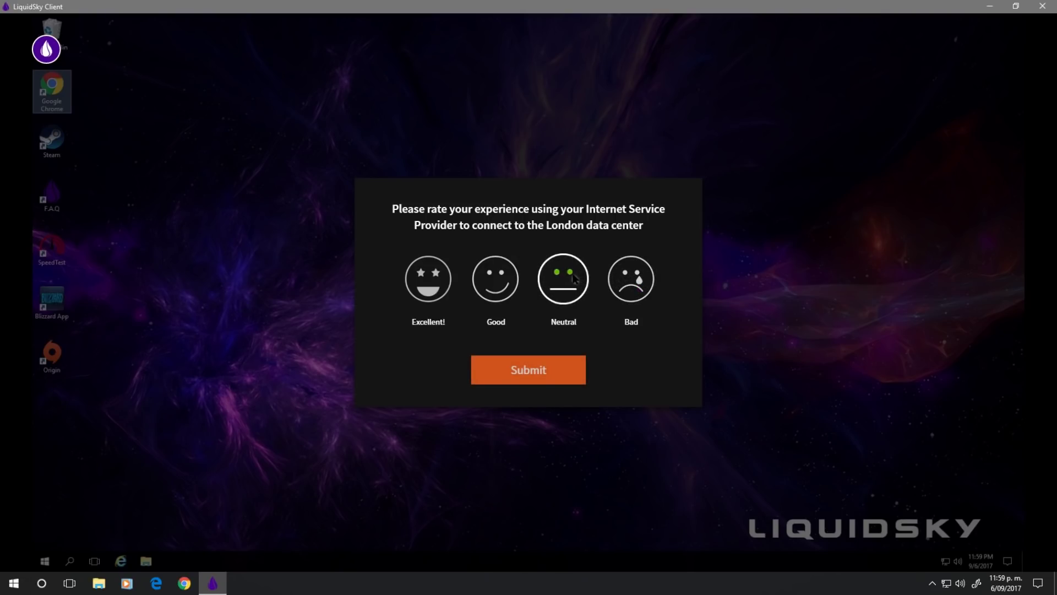
{"action": "left_click", "coordinate": [628, 286]}
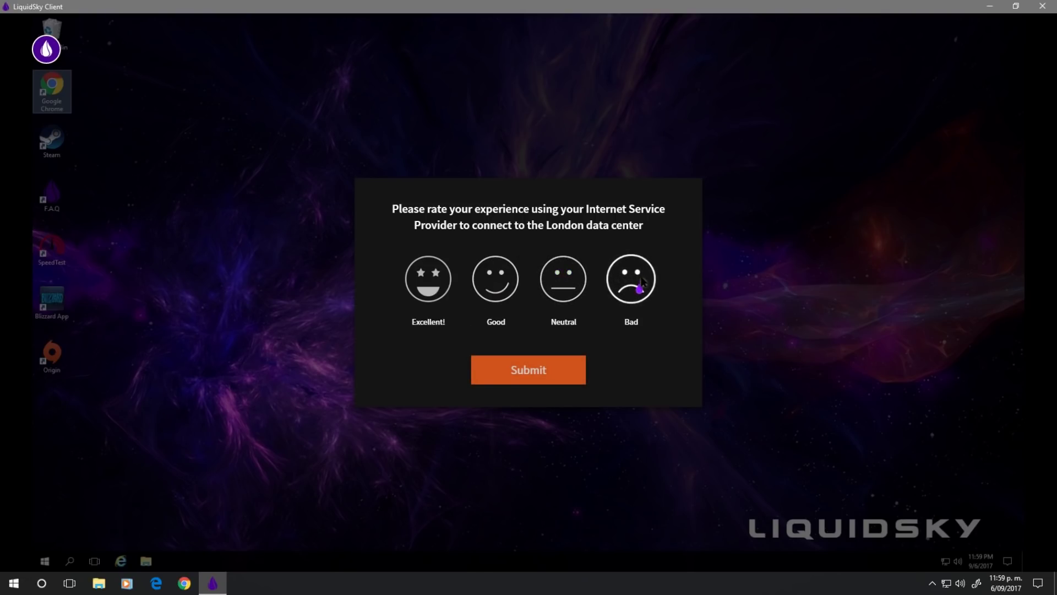
{"action": "left_click", "coordinate": [494, 285]}
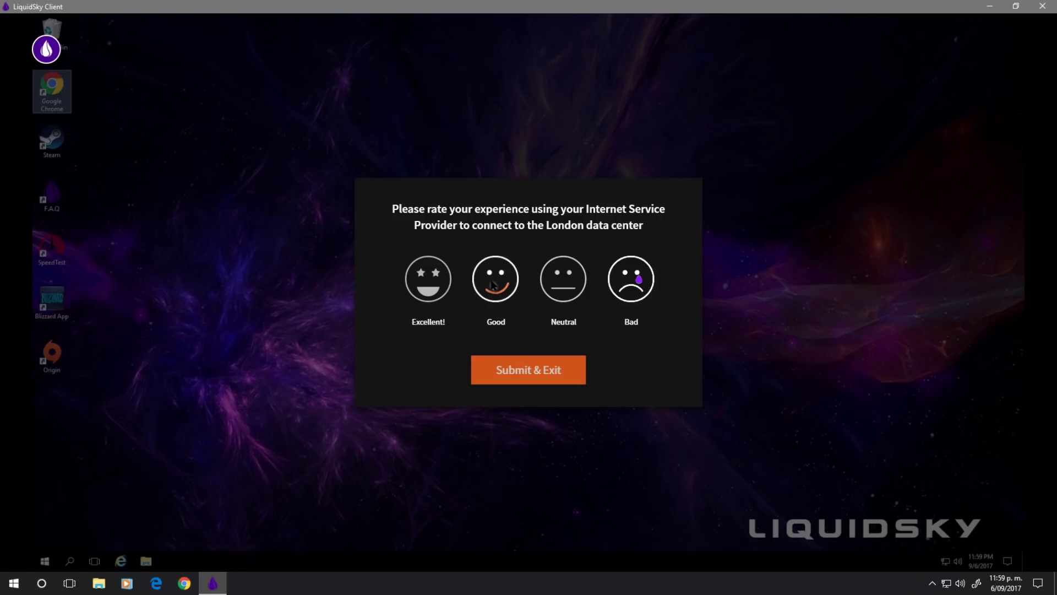
{"action": "left_click", "coordinate": [428, 278]}
{"action": "left_click", "coordinate": [515, 292]}
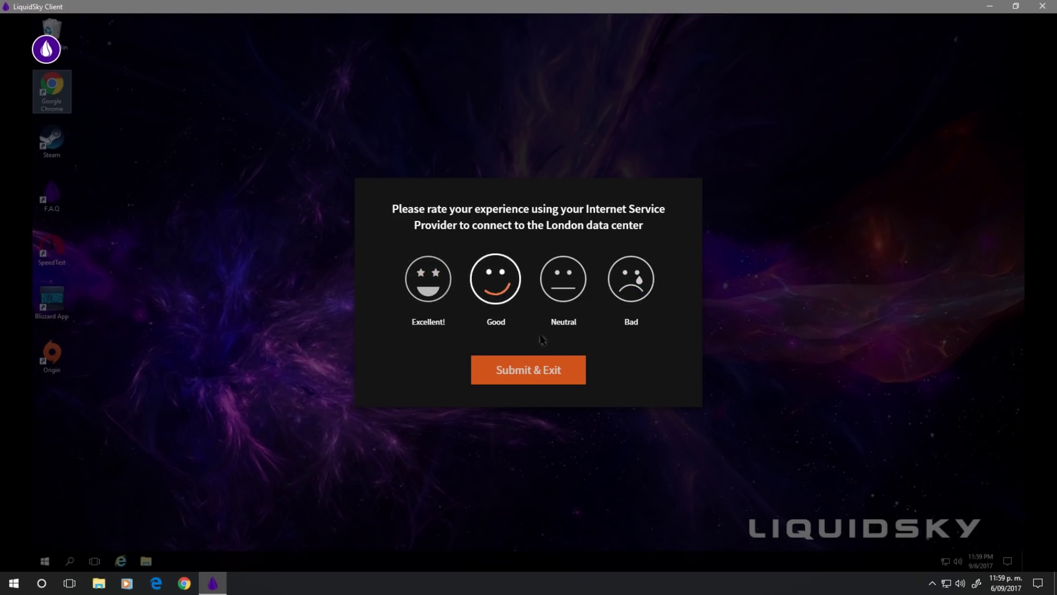
{"action": "left_click", "coordinate": [557, 375]}
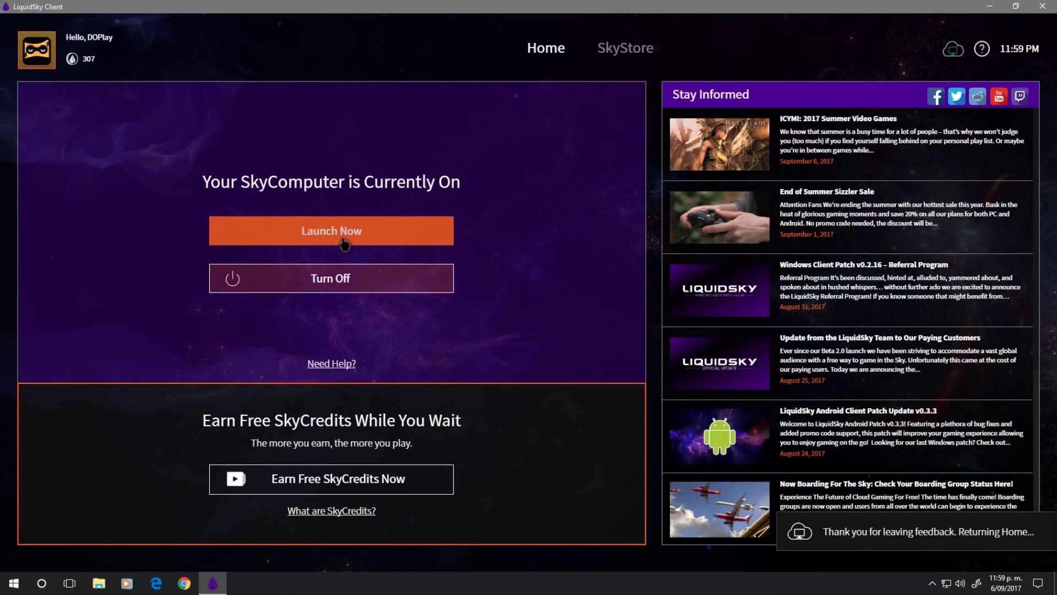
{"action": "left_click", "coordinate": [348, 285]}
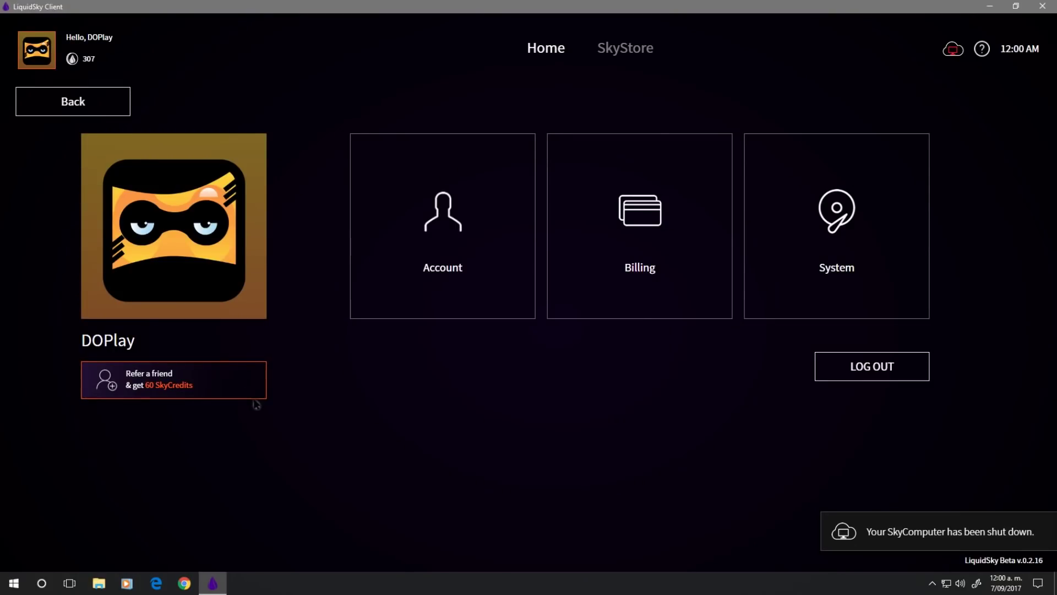
Copy the unique referral code from the friend referral offer, then close the invitation and the LiquidSky client.
{"action": "left_click", "coordinate": [174, 372]}
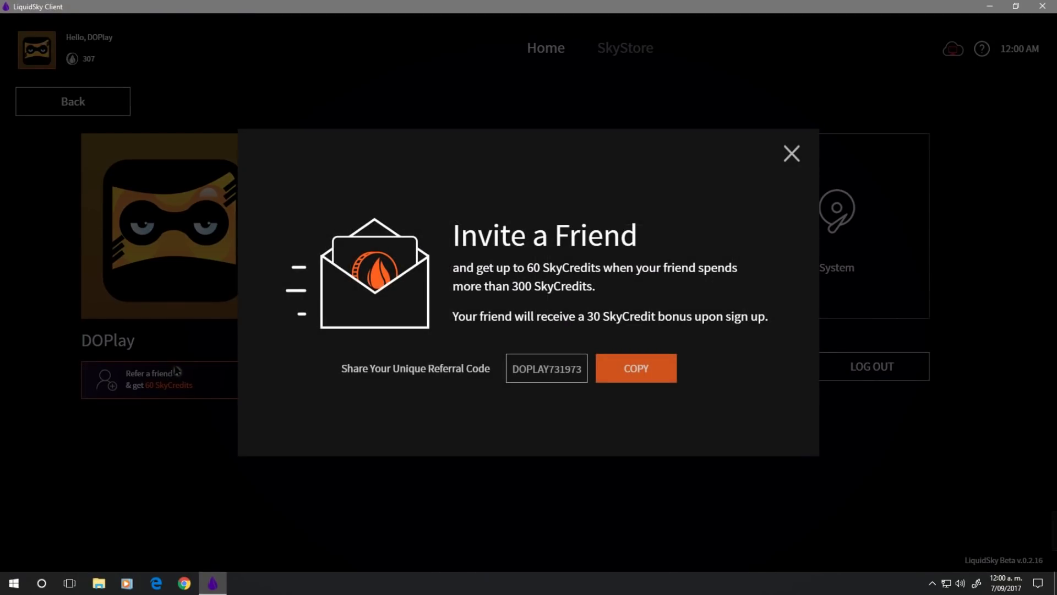
{"action": "left_click", "coordinate": [639, 379]}
{"action": "left_click", "coordinate": [667, 368]}
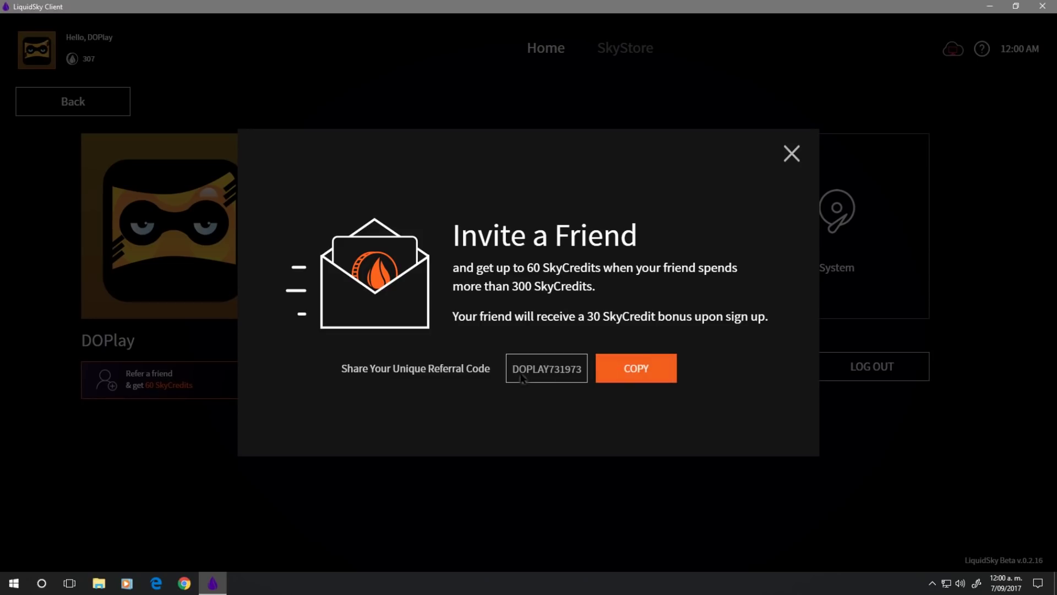
{"action": "left_click", "coordinate": [792, 154]}
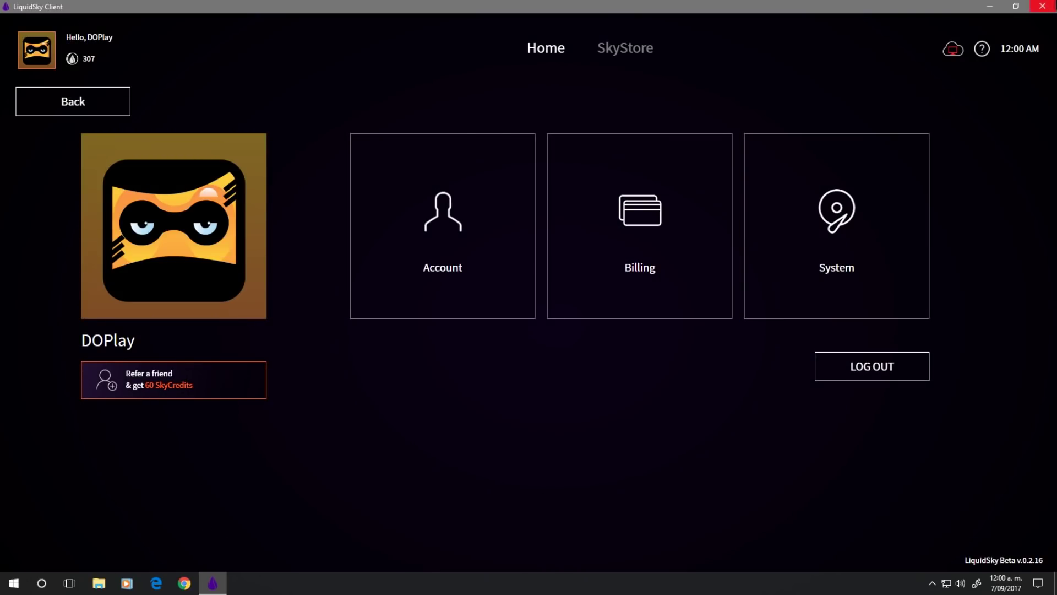
{"action": "left_click", "coordinate": [1043, 6]}
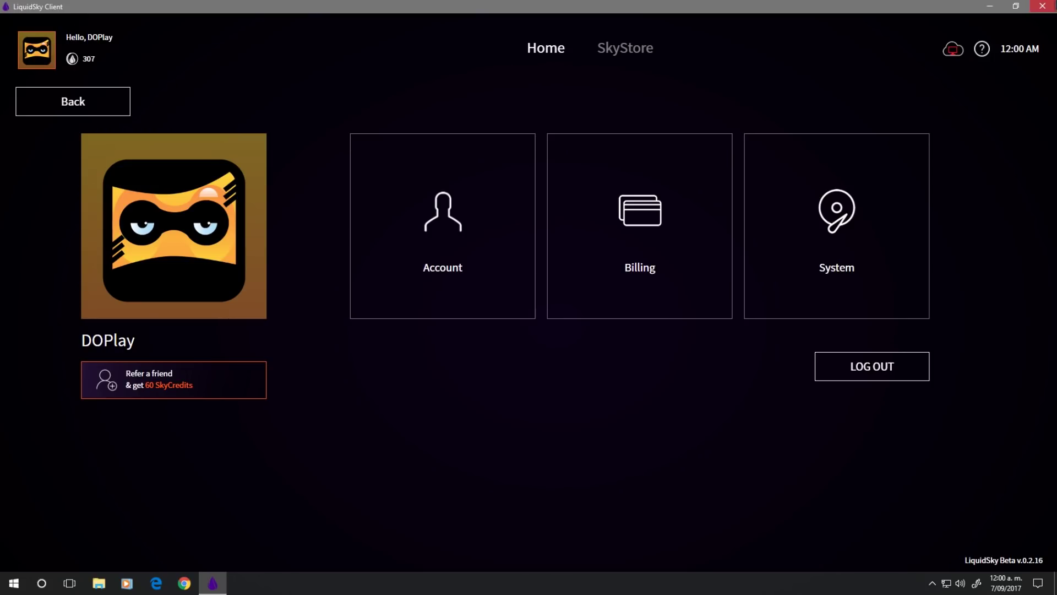